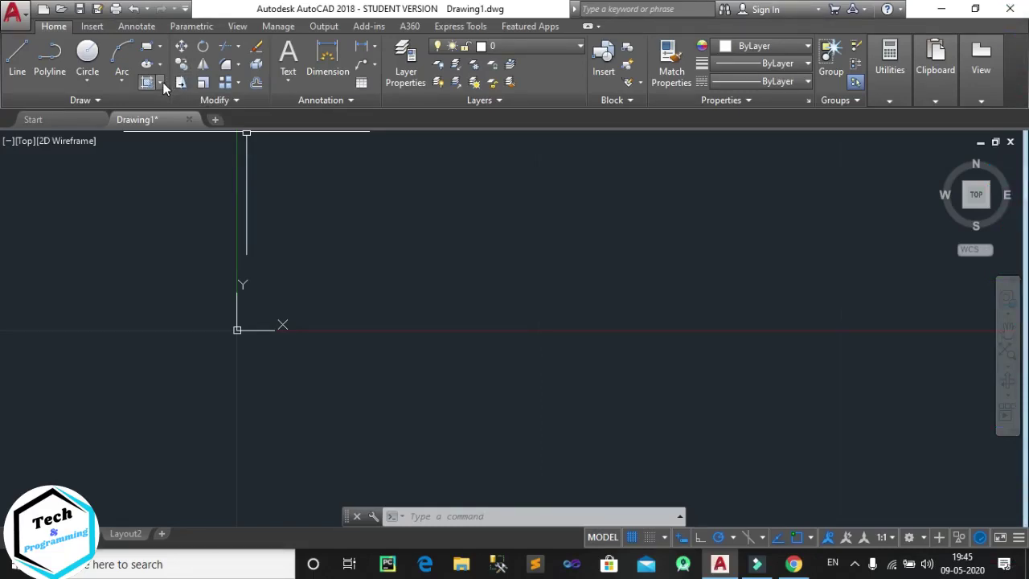
Preview the Ellipse and Hatch dropdown options, then launch the HATCH command with H
click(160, 66)
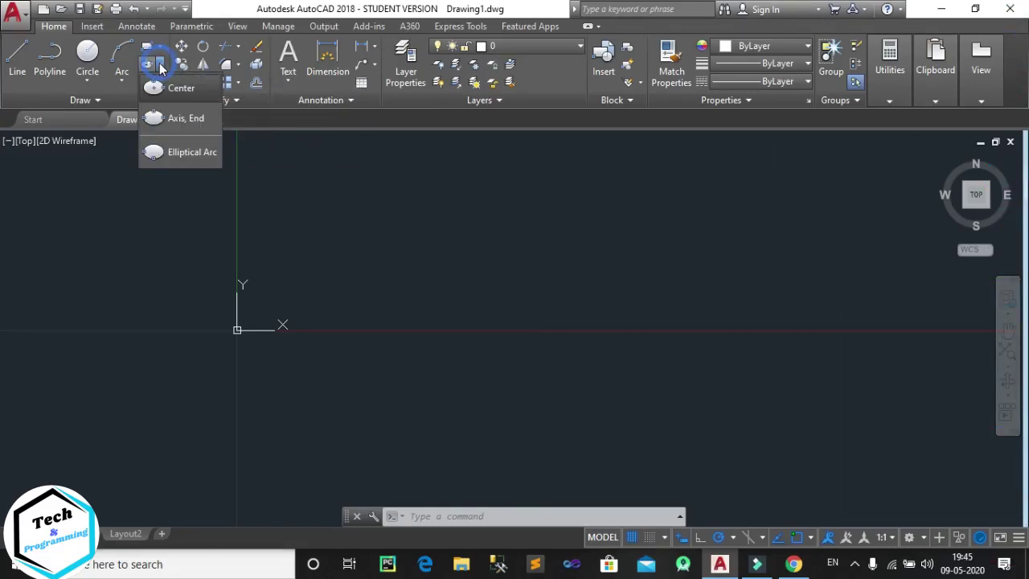
click(151, 199)
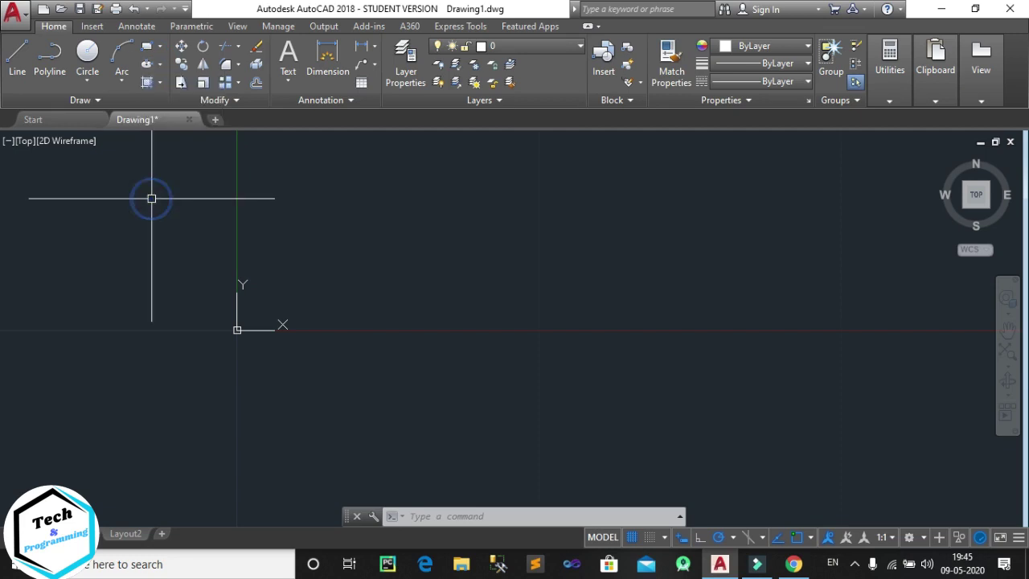
key(F10)
key(Escape)
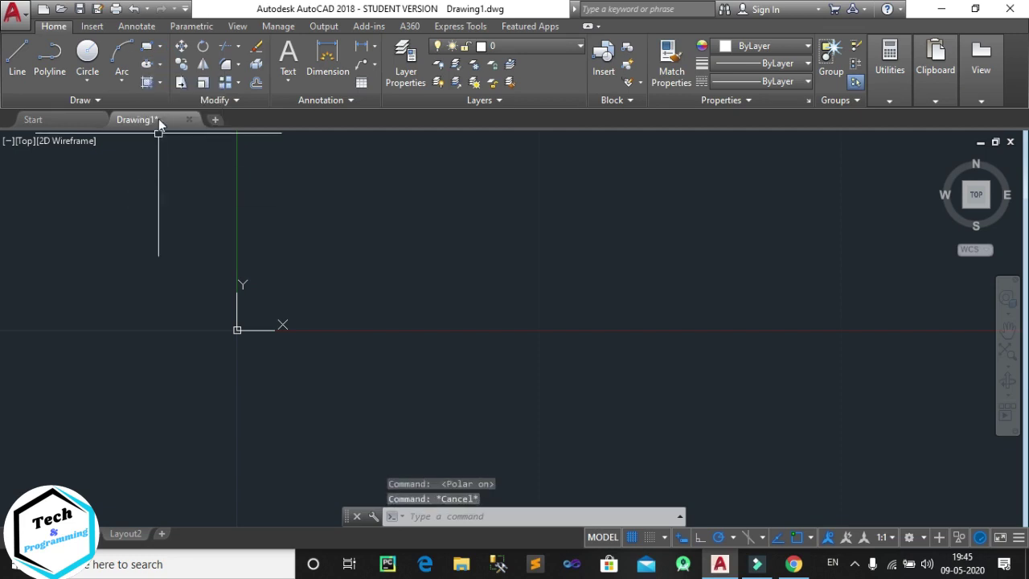
click(160, 84)
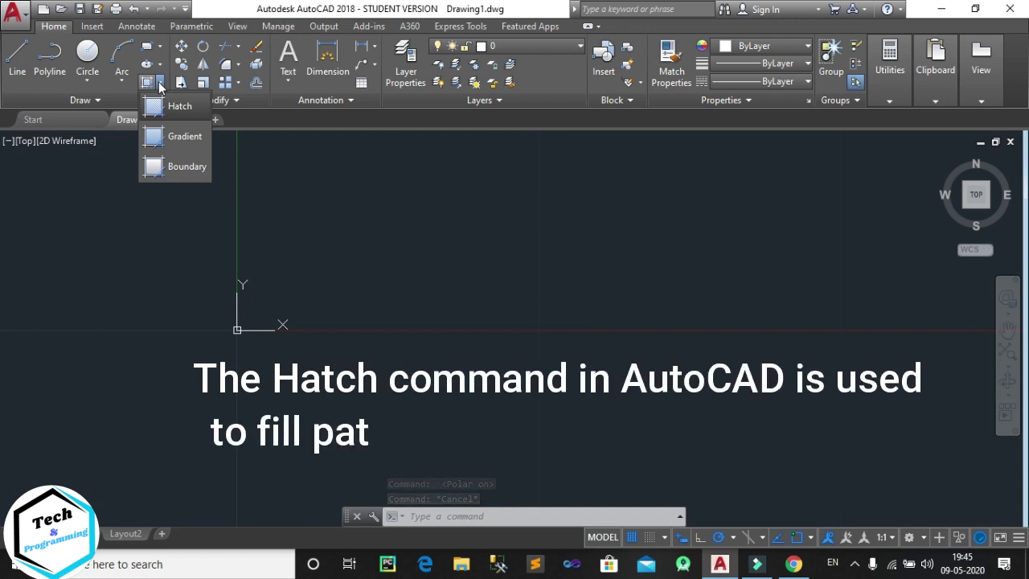
click(77, 168)
text(h)
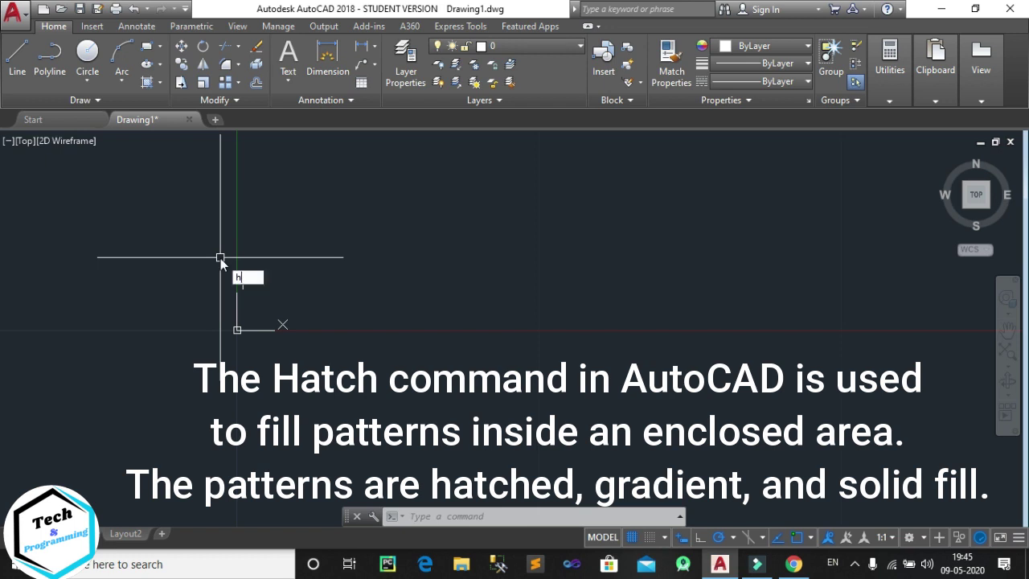
key(Return)
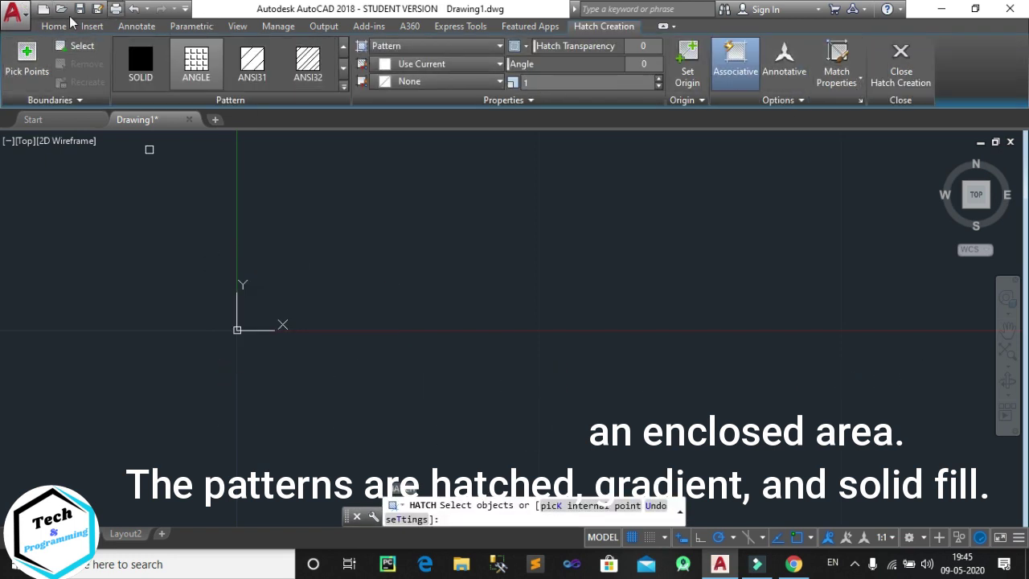
Browse the full hatch pattern gallery to its end, then close Hatch Creation without filling
click(344, 88)
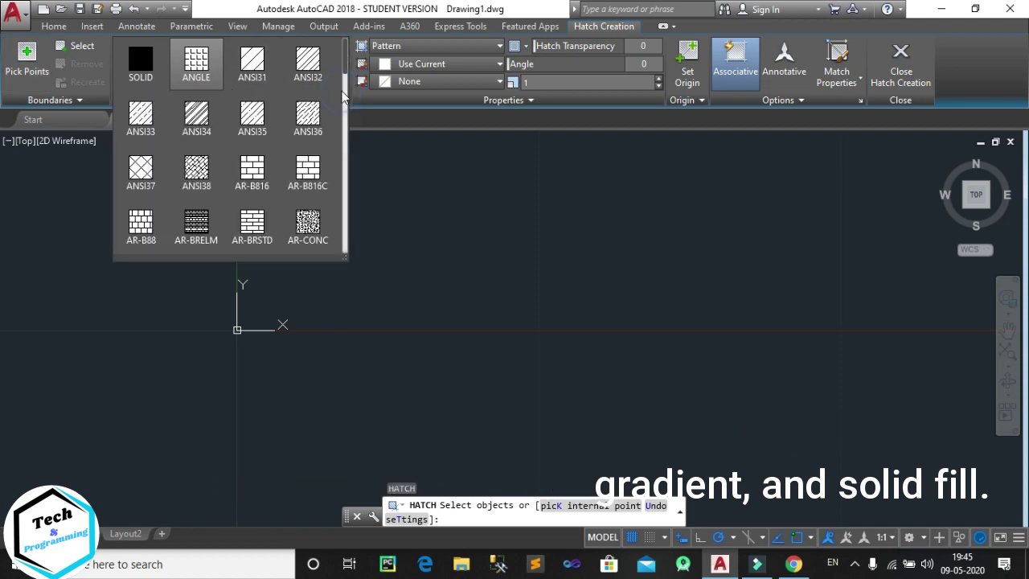
drag(344, 60, 346, 201)
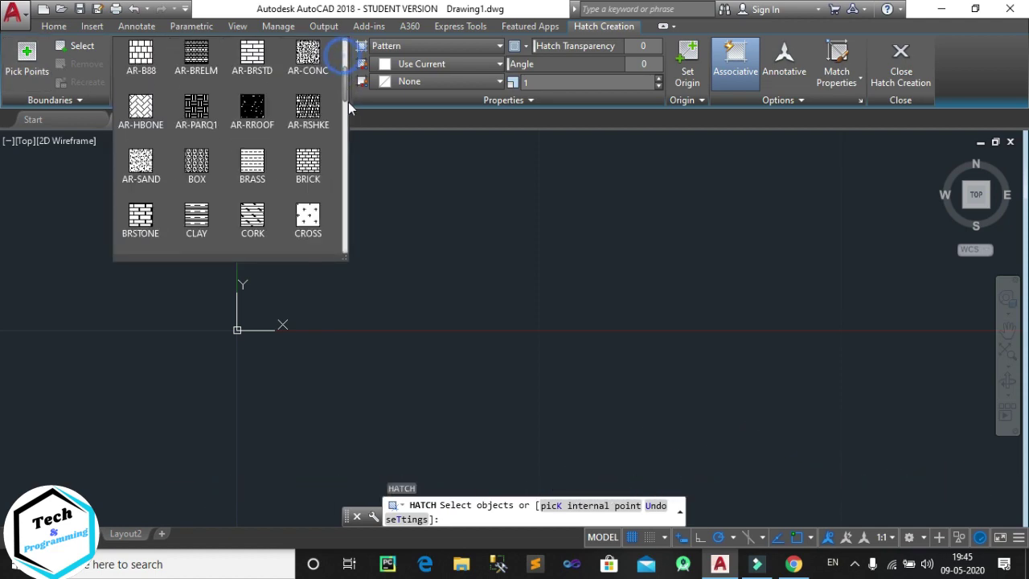
click(900, 65)
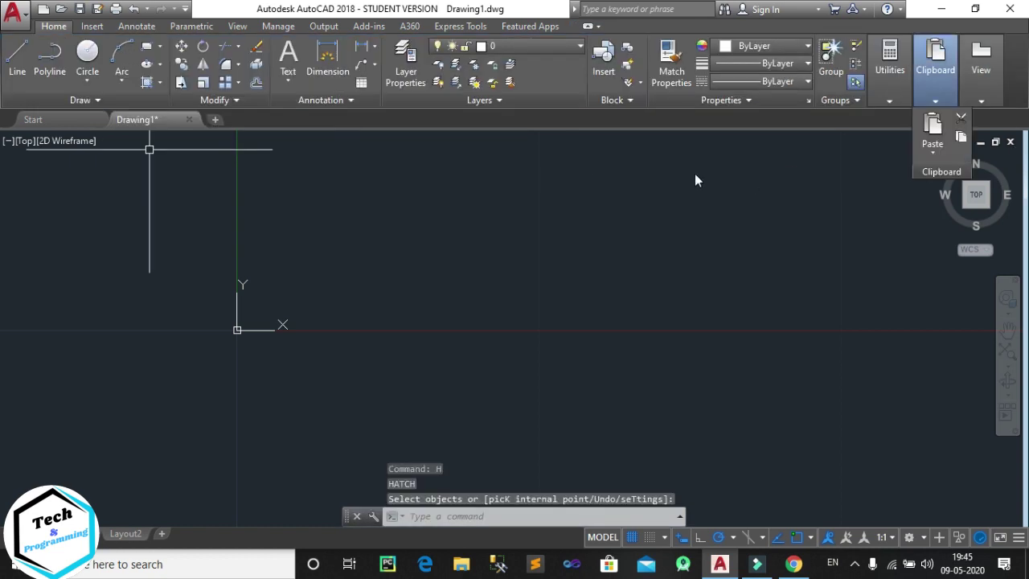
Draw a circle centred near the origin and a rectangle to its right
click(90, 53)
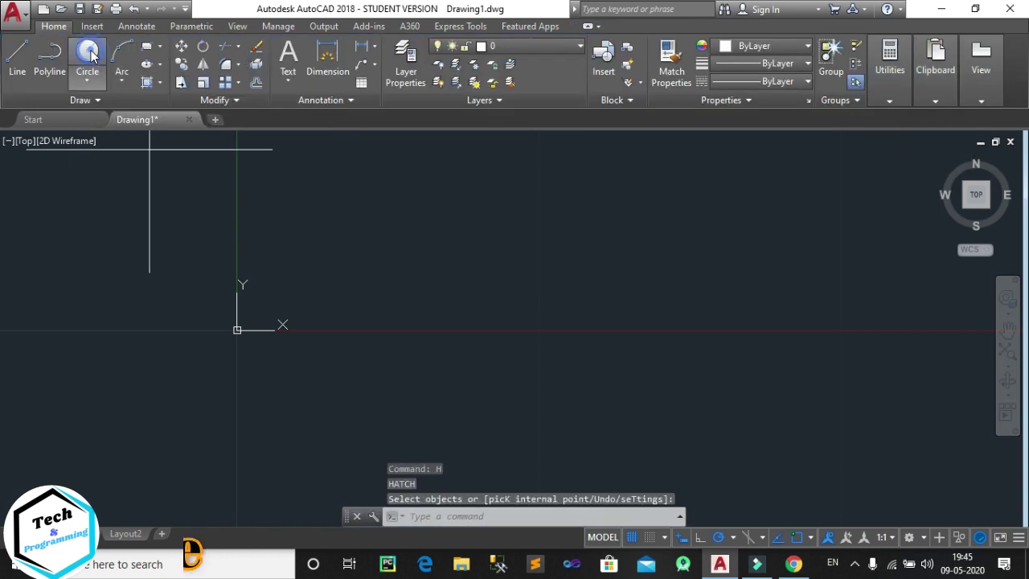
click(197, 331)
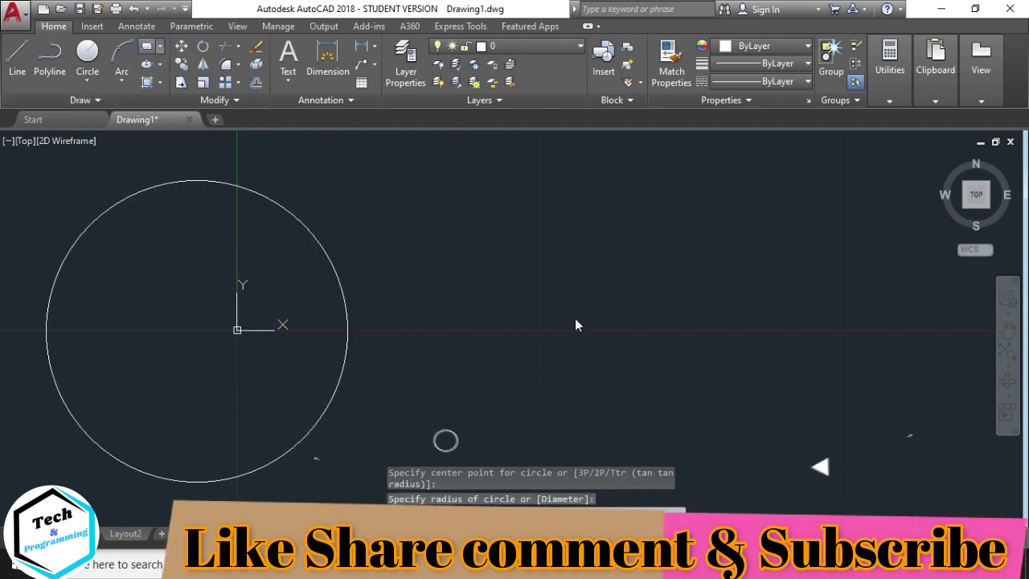
click(145, 46)
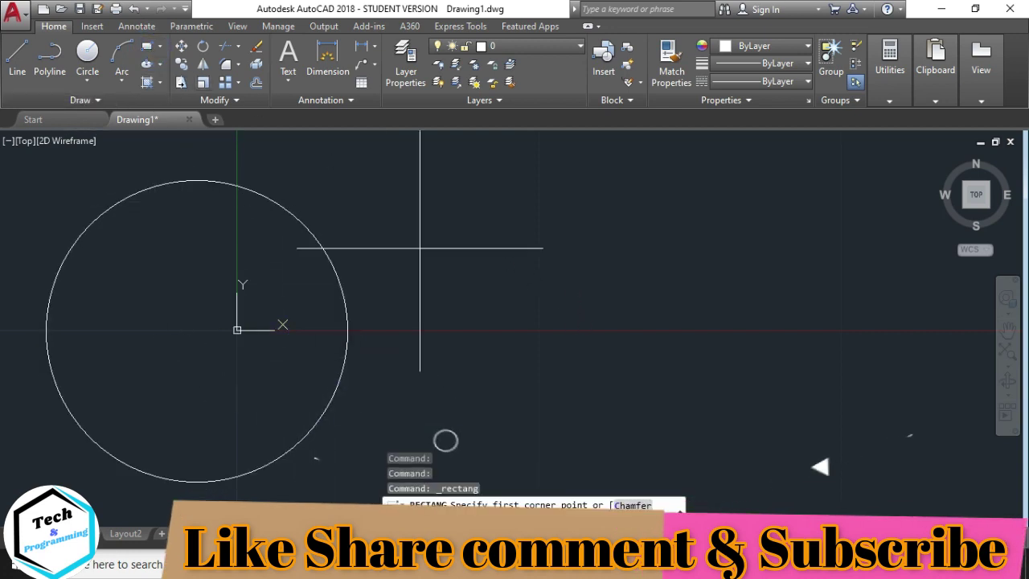
click(478, 239)
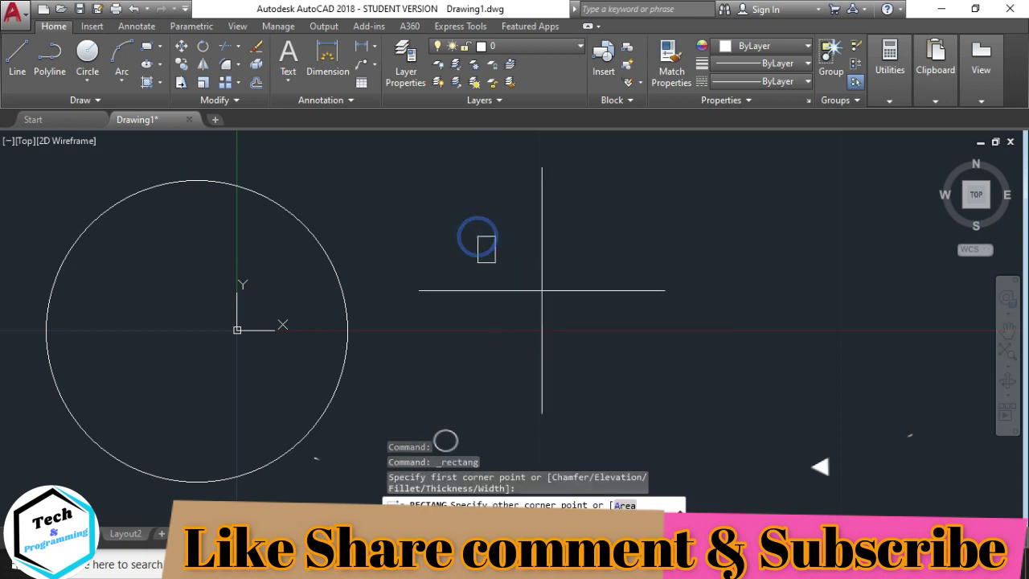
click(807, 430)
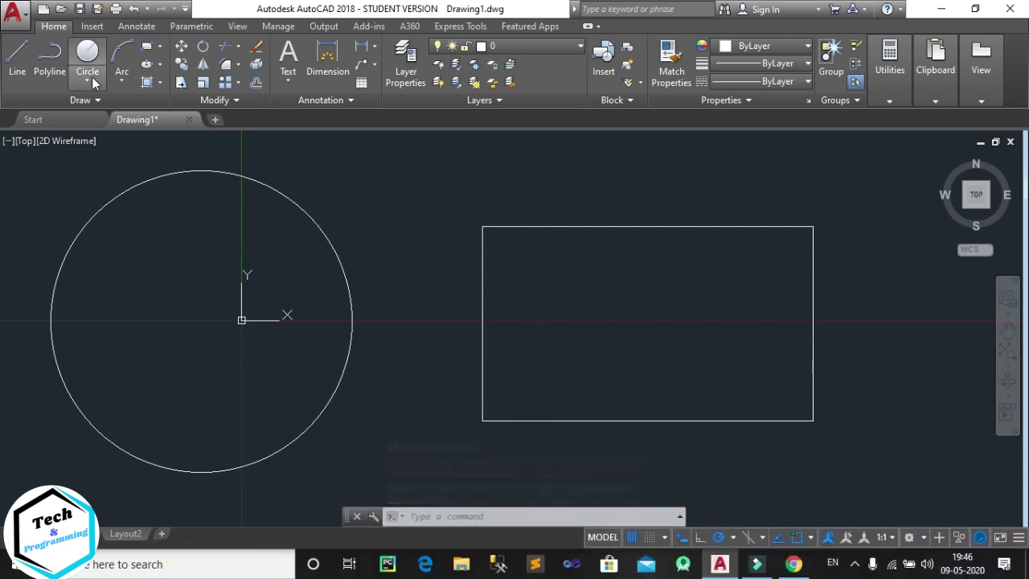
Start a new hatch from the Hatch dropdown using the Pick Points method
click(161, 83)
click(172, 106)
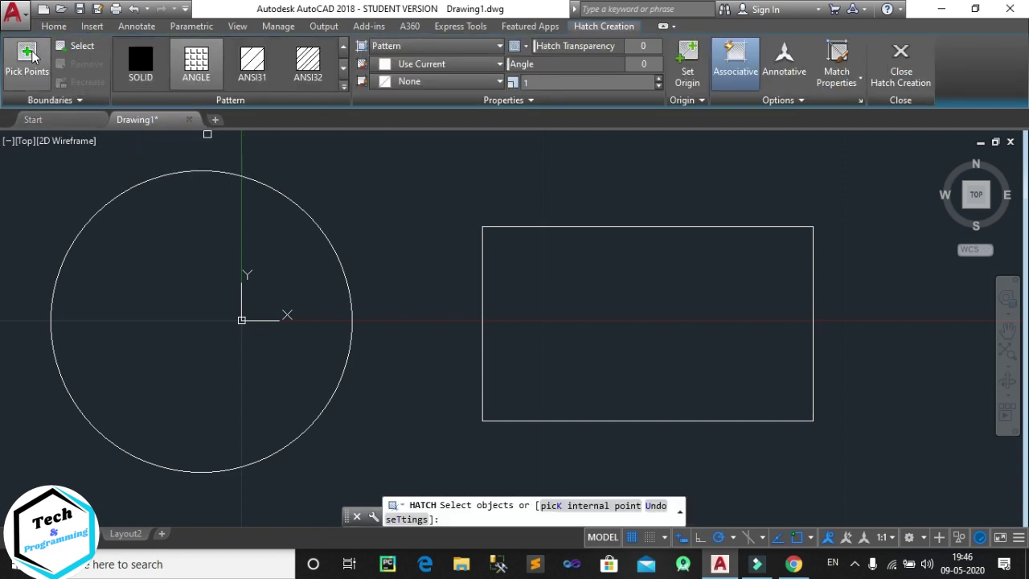
click(27, 51)
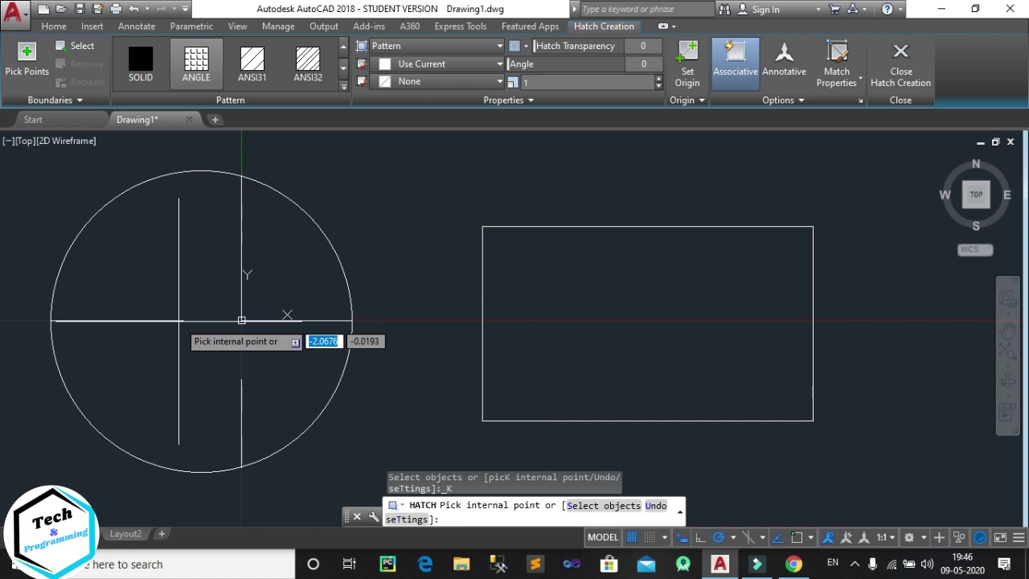
Hatch the circle with ANGLE and lower the pattern scale to 0.08
click(185, 315)
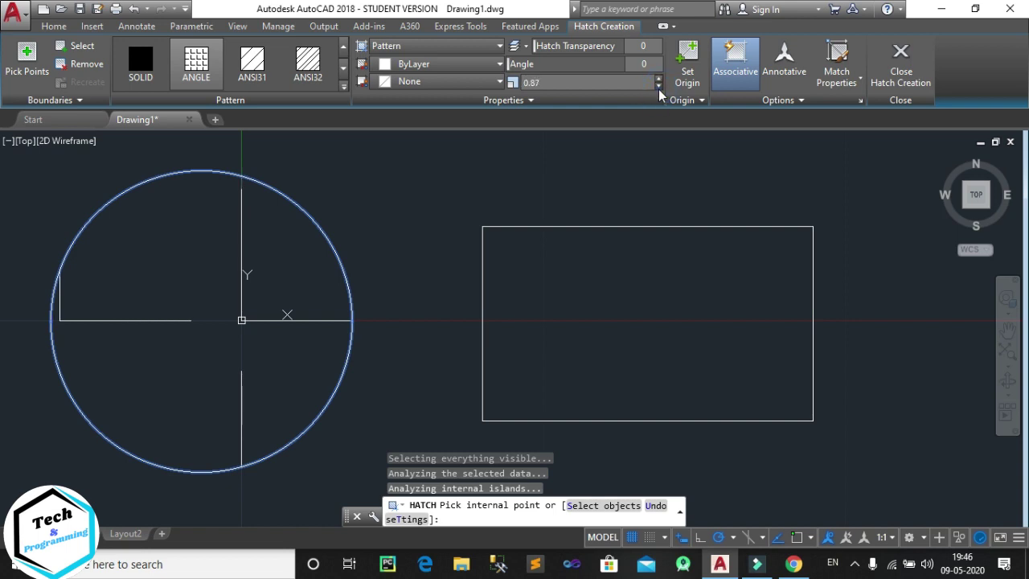
click(658, 86)
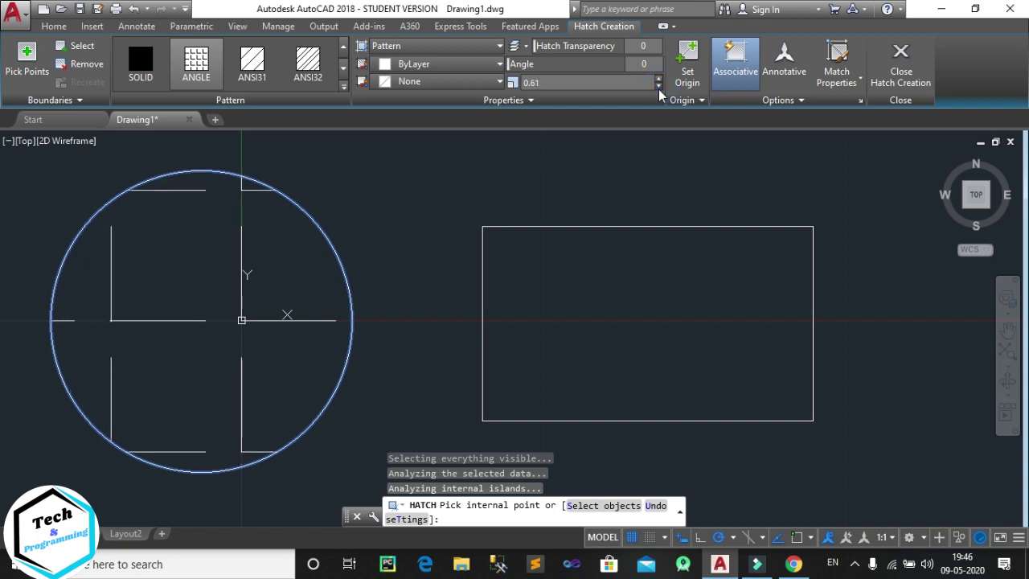
click(659, 86)
click(659, 86)
click(658, 86)
click(659, 87)
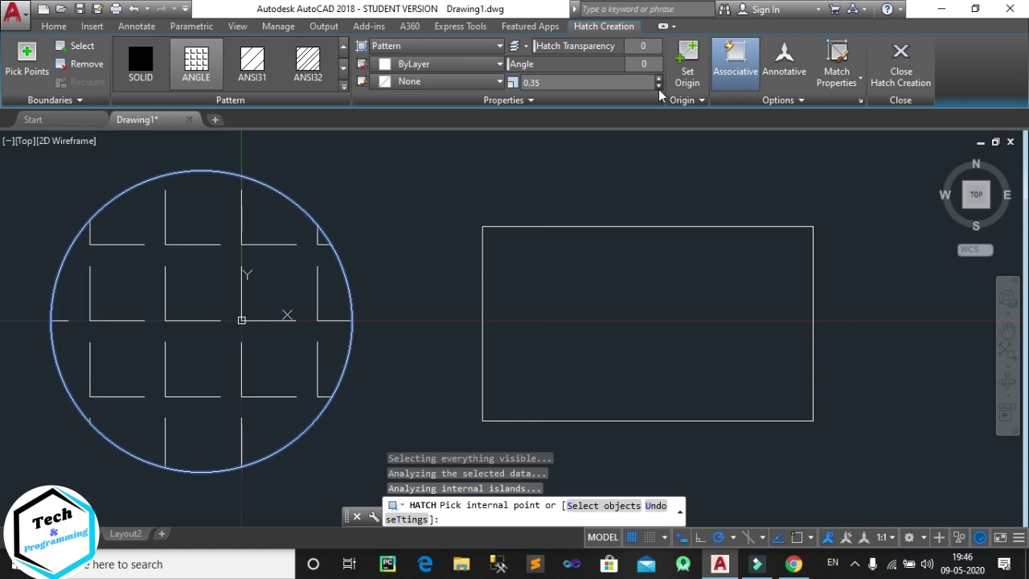
click(658, 87)
click(659, 87)
click(658, 87)
click(658, 87)
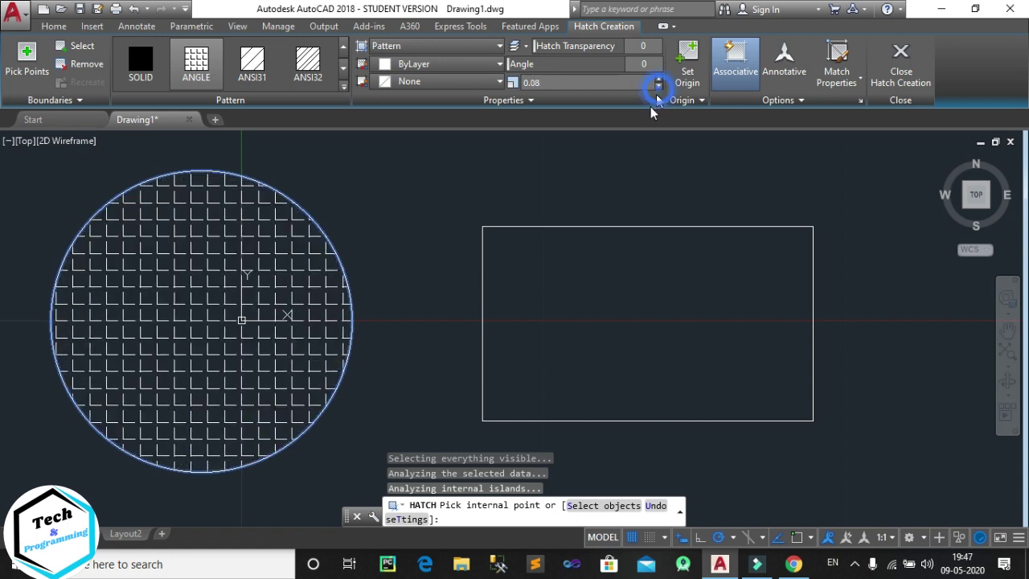
middle_drag(413, 172, 410, 201)
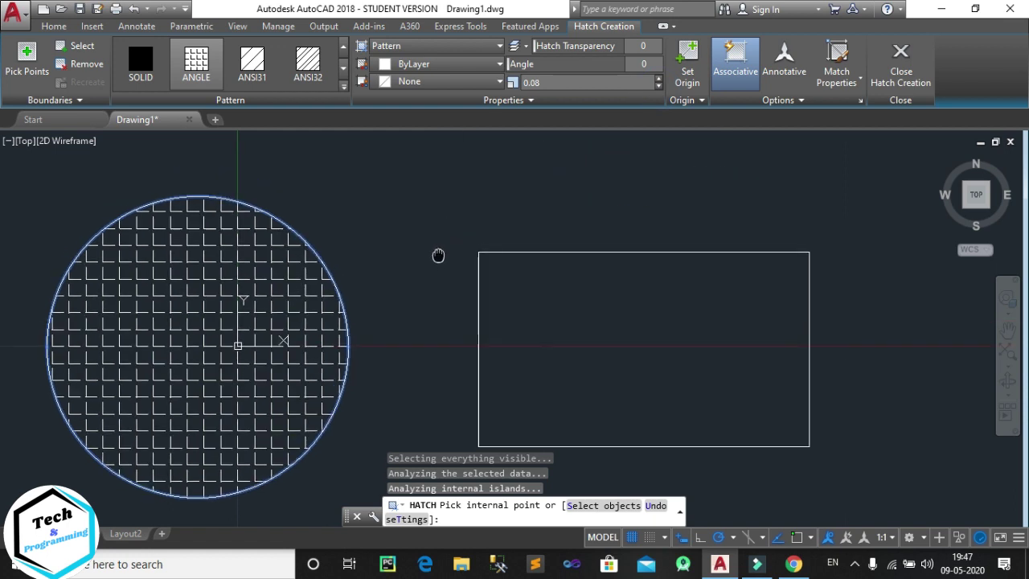
Try the ANSI32 and AR-B816 patterns on the circle, settling on AR-CONC concrete
click(345, 88)
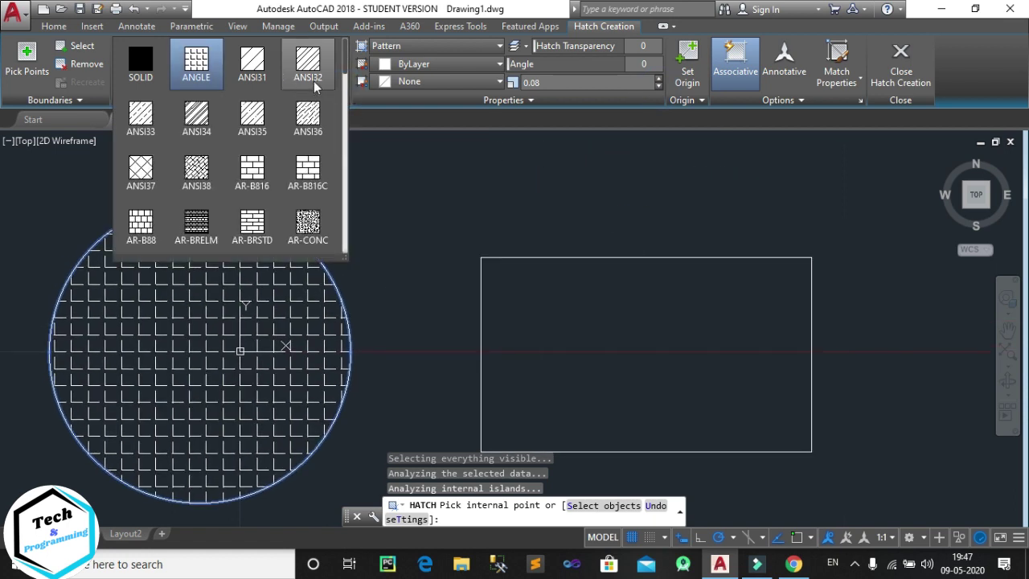
click(314, 71)
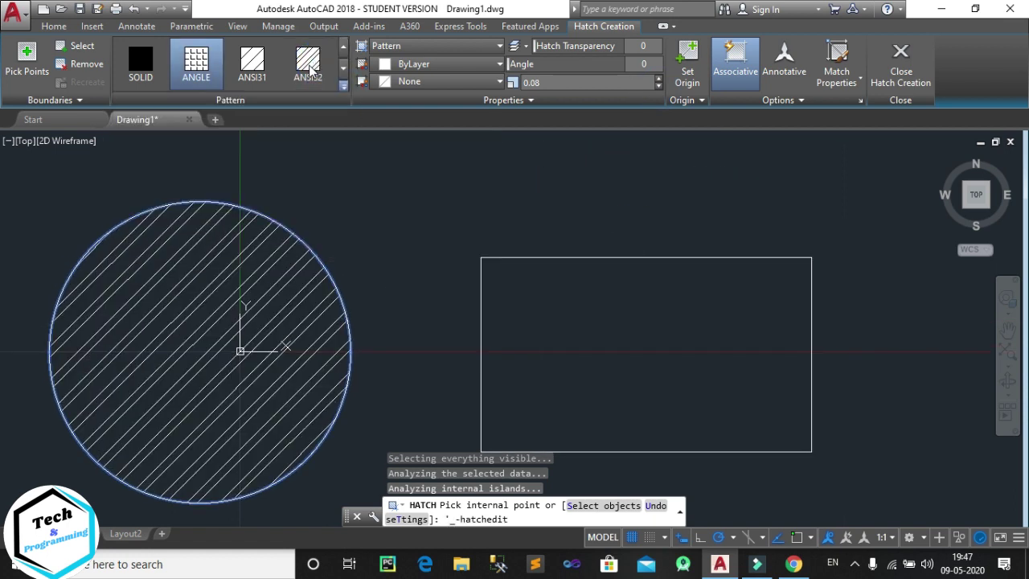
click(346, 88)
click(252, 171)
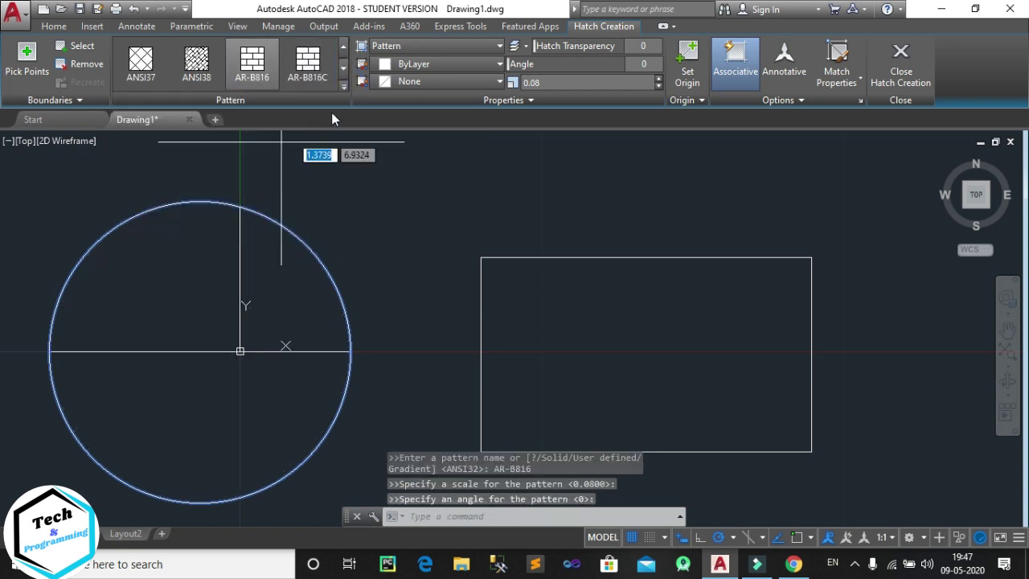
click(344, 89)
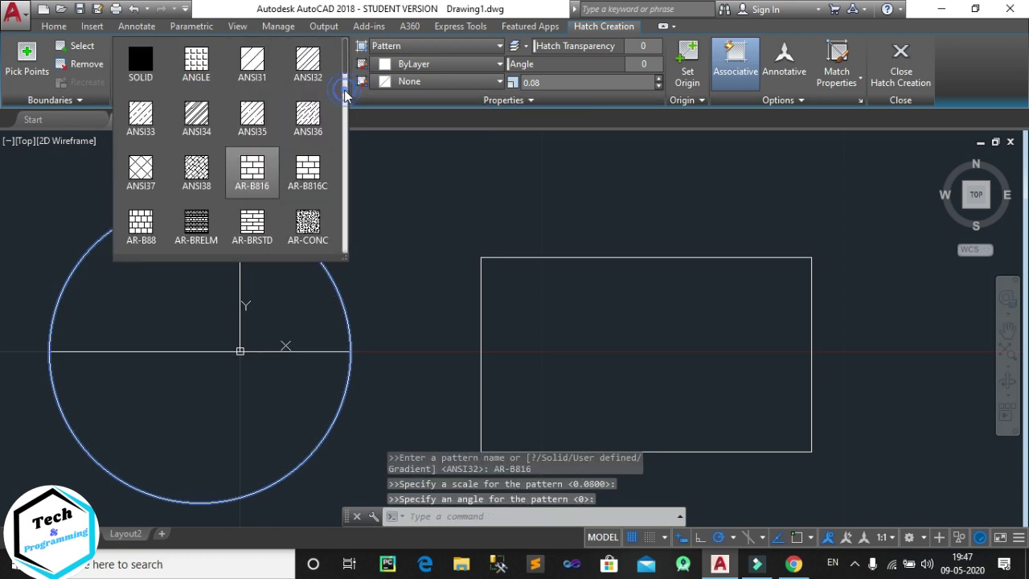
click(309, 223)
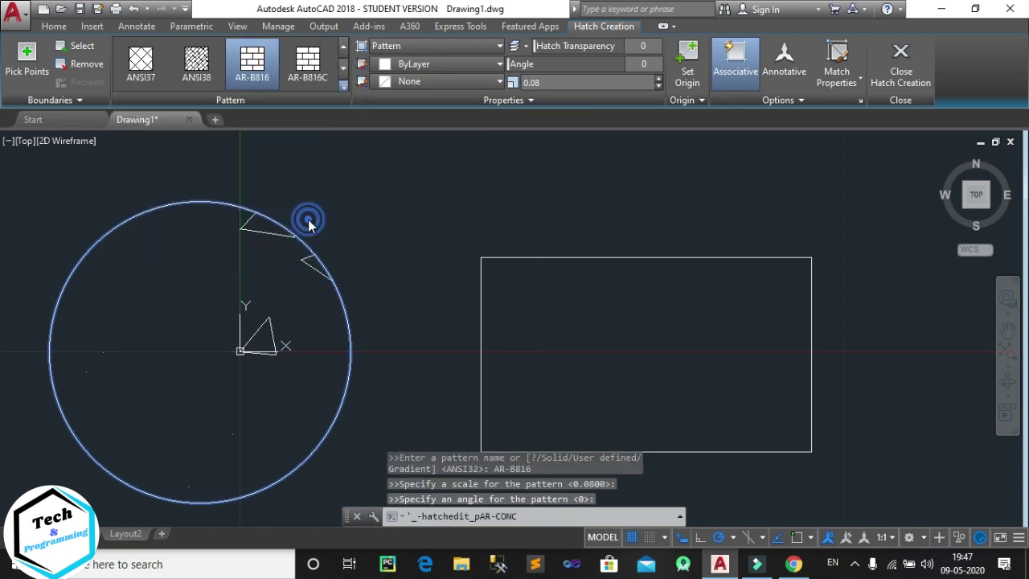
Lower the concrete hatch scale step by step down to 0.0062
click(659, 87)
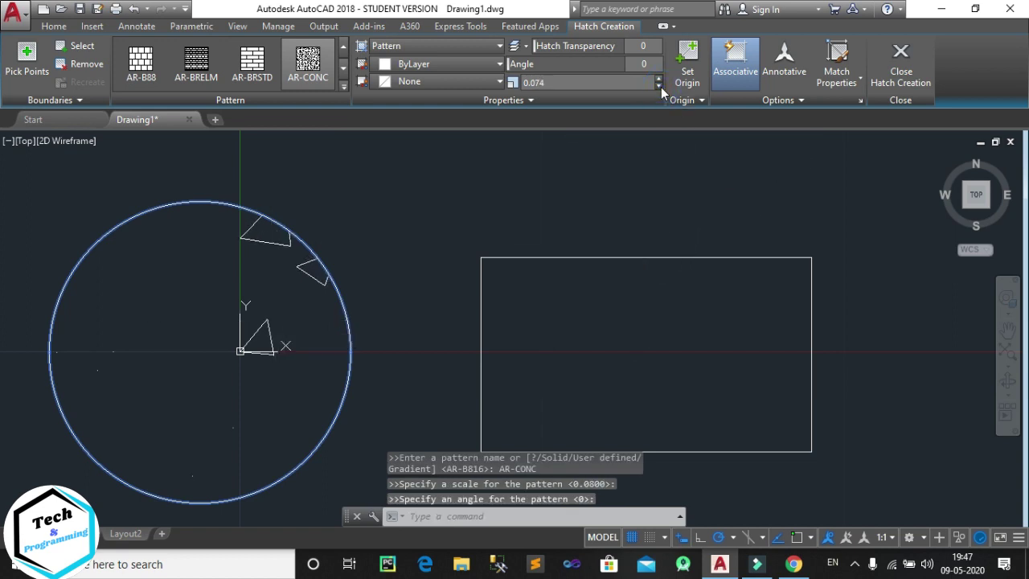
click(659, 86)
click(659, 86)
click(659, 86)
click(659, 86)
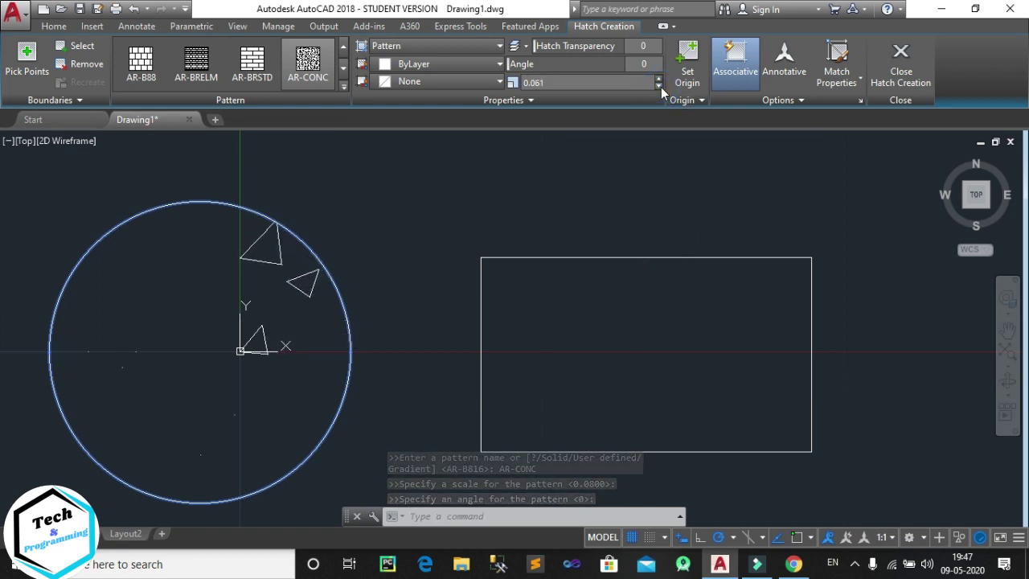
click(659, 86)
click(659, 86)
click(659, 86)
click(659, 86)
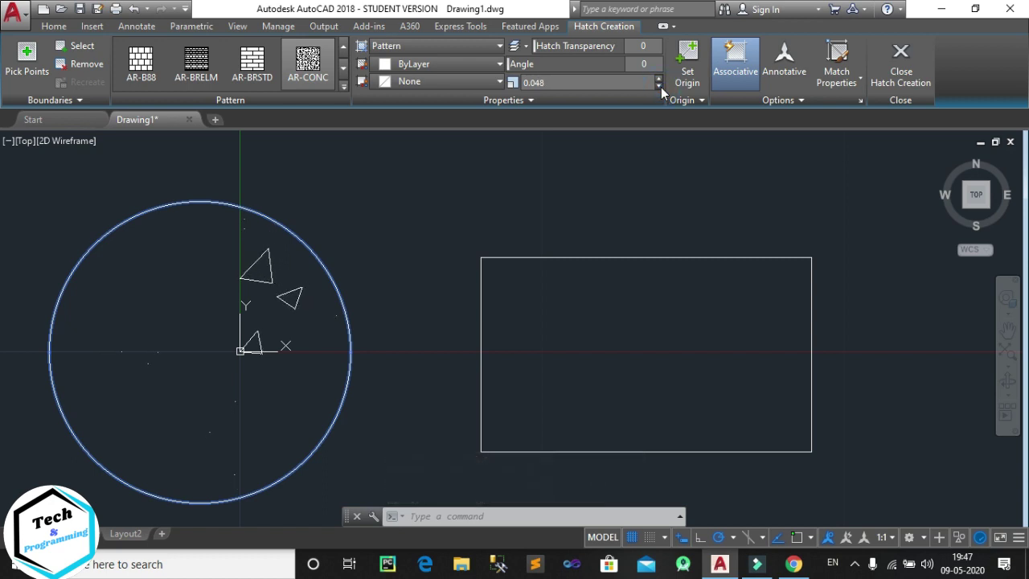
click(659, 86)
click(659, 86)
click(659, 86)
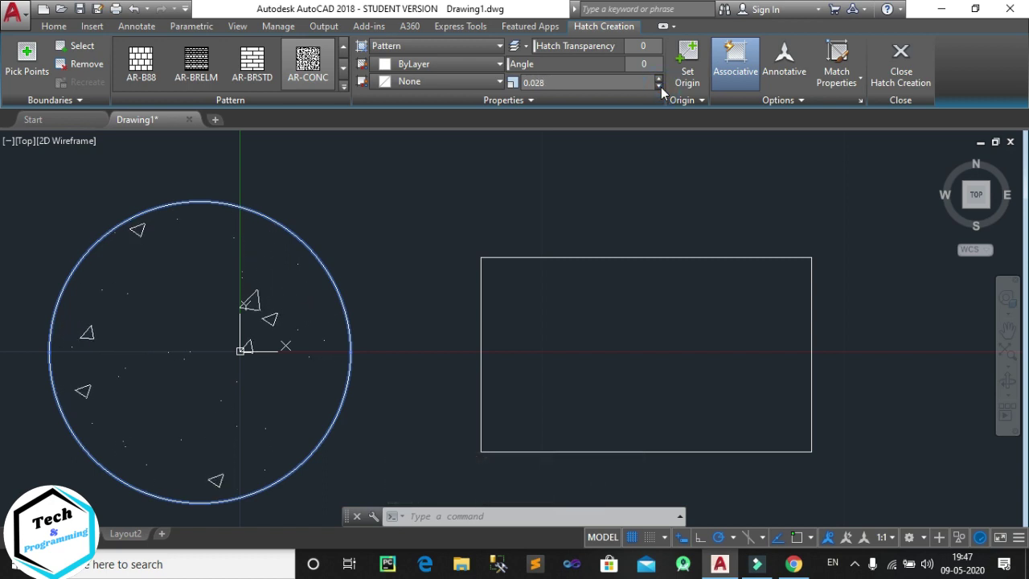
click(659, 86)
click(659, 86)
click(659, 86)
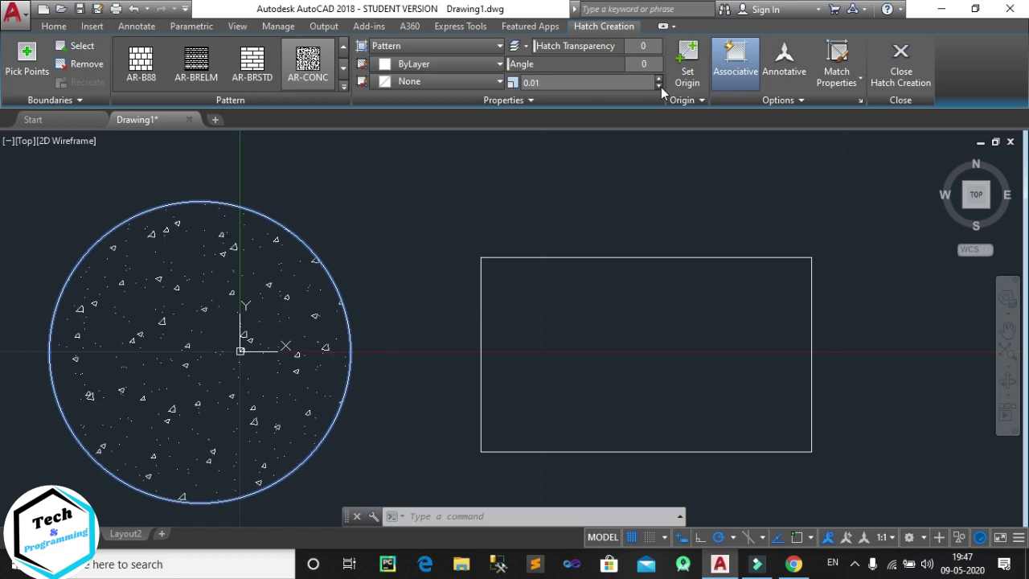
click(659, 86)
click(659, 87)
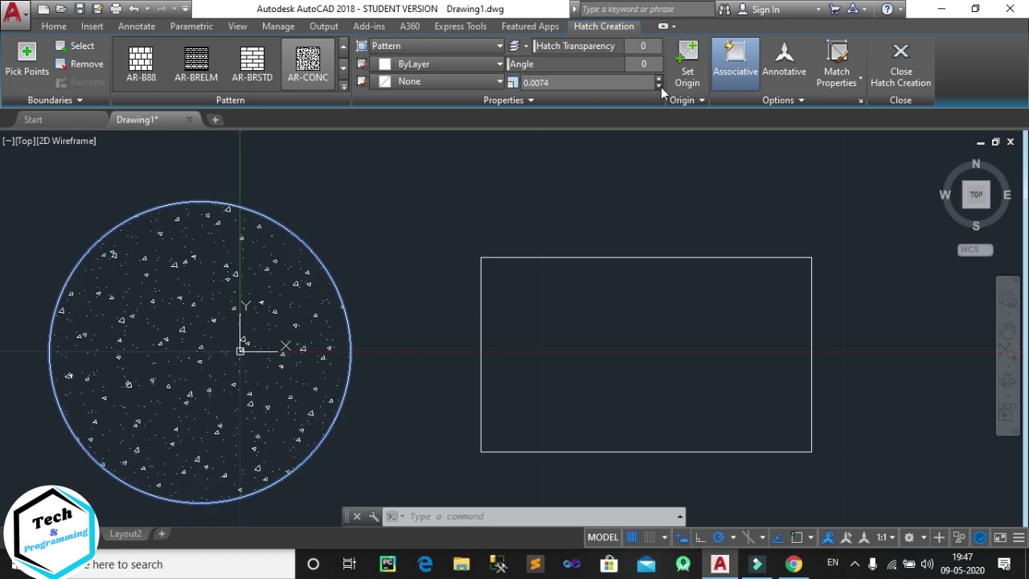
click(659, 86)
click(659, 86)
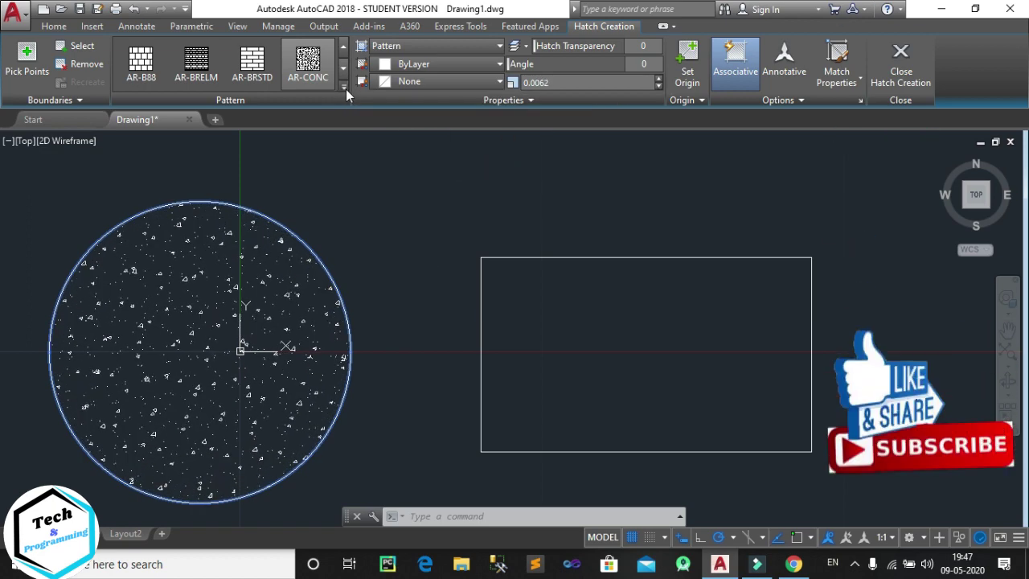
click(346, 89)
Apply the AR-B816 brick pattern, then try ZIGZAG in the circle
click(253, 167)
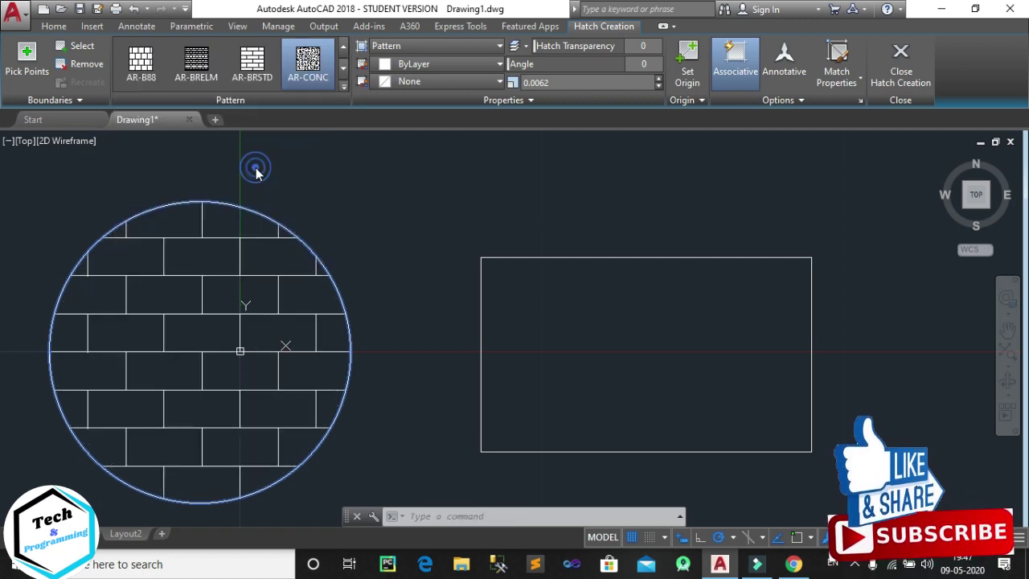
click(344, 87)
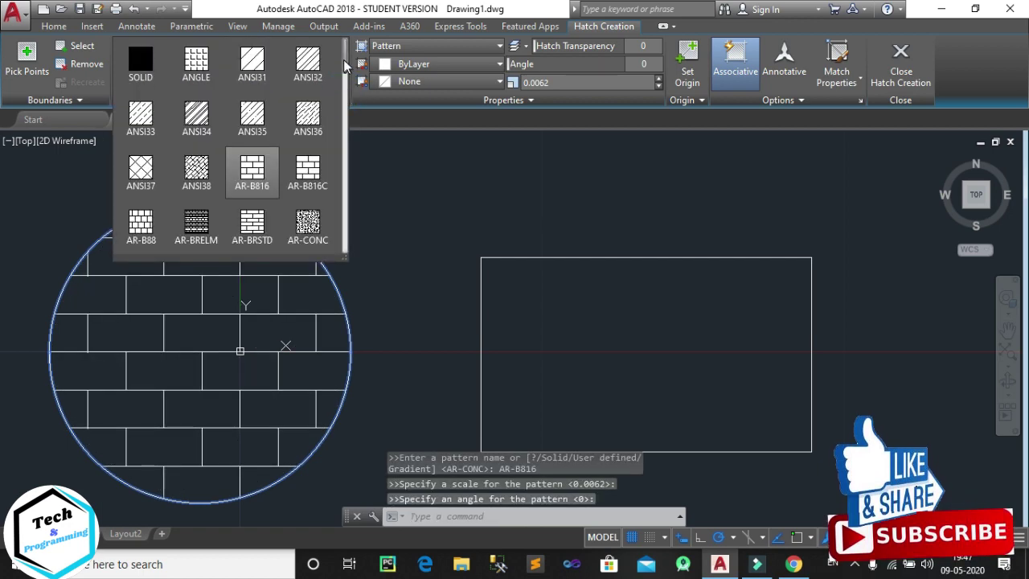
scroll(344, 93, down, 2)
scroll(343, 96, down, 2)
drag(343, 96, 342, 190)
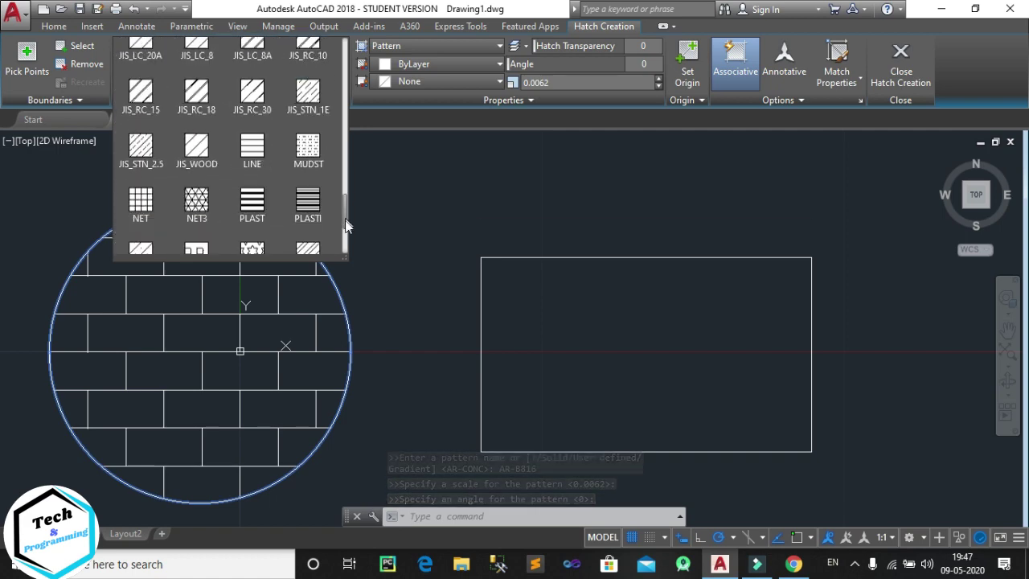
drag(342, 190, 344, 233)
click(290, 208)
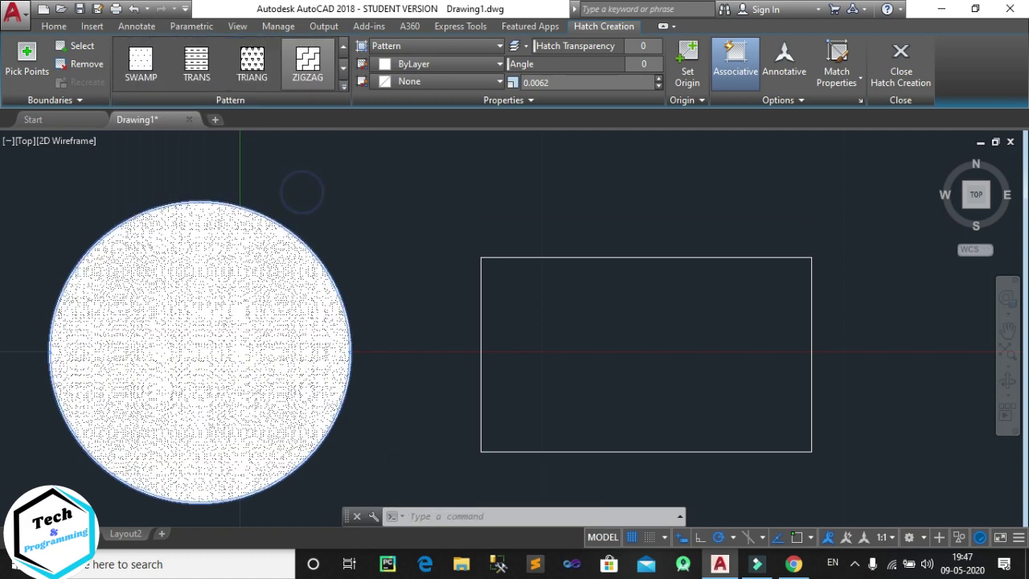
Try the SQUARE, NET and HONEY patterns in the circle
click(344, 86)
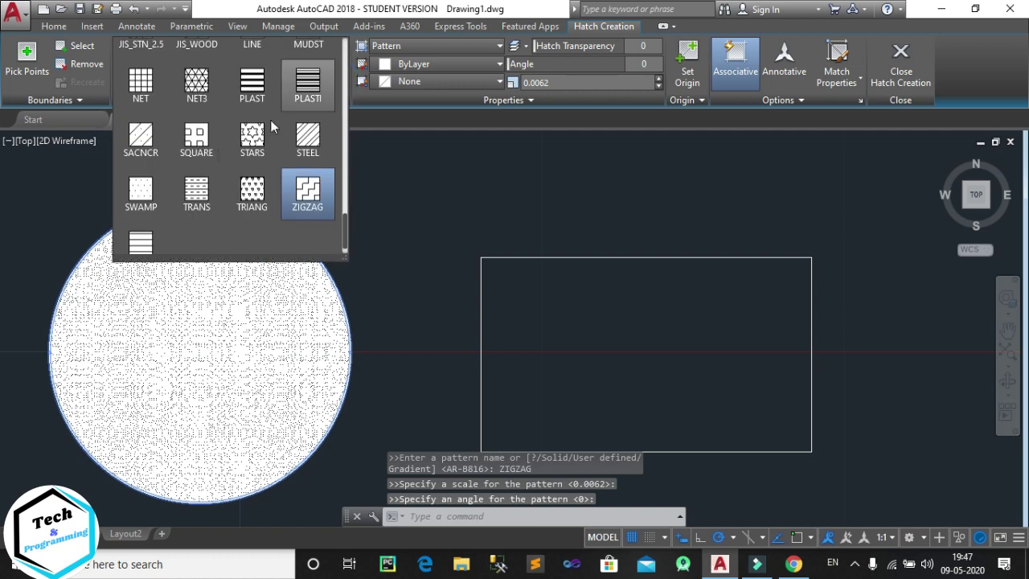
click(197, 141)
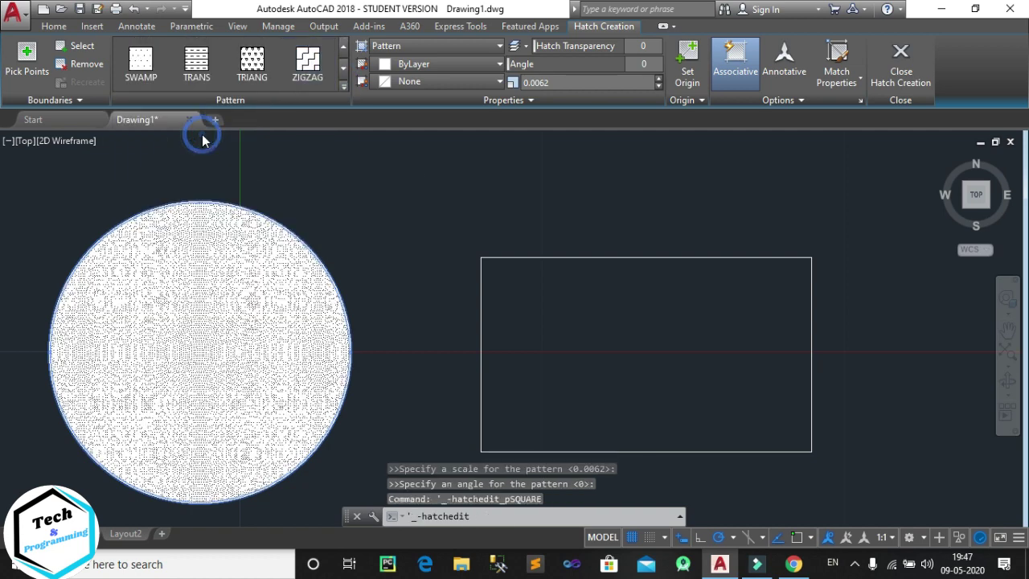
click(344, 86)
click(152, 83)
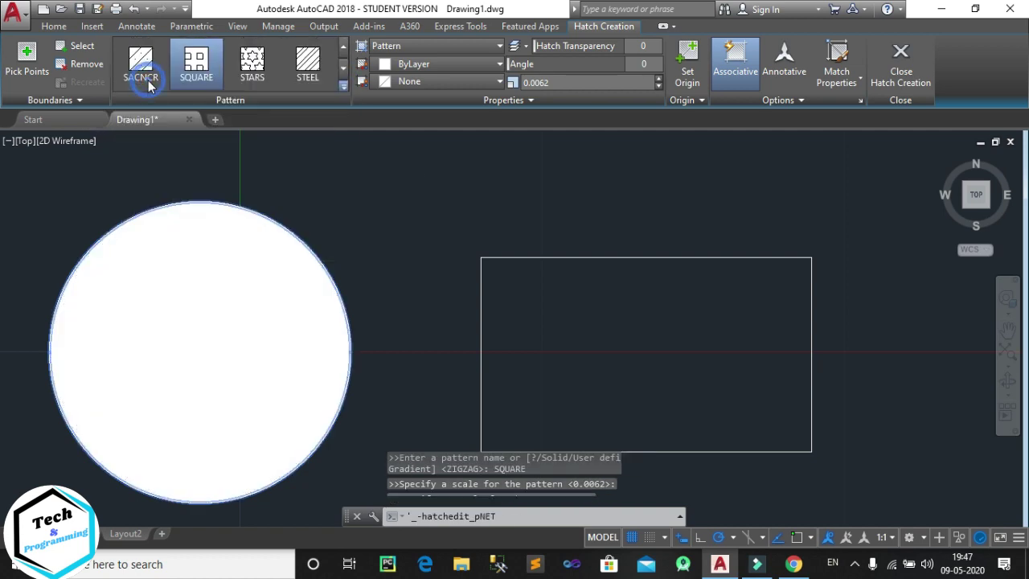
click(343, 87)
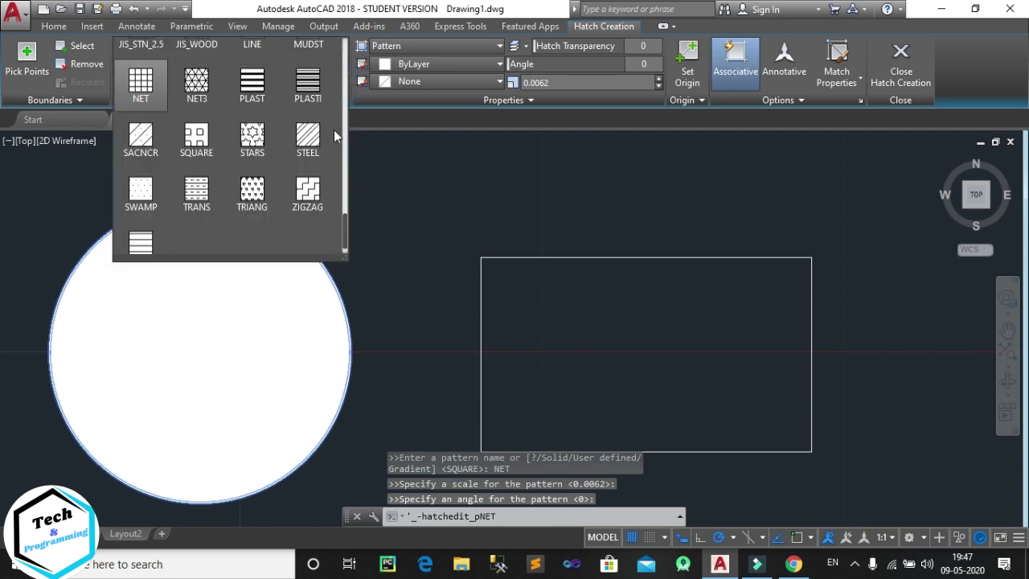
drag(344, 218, 348, 140)
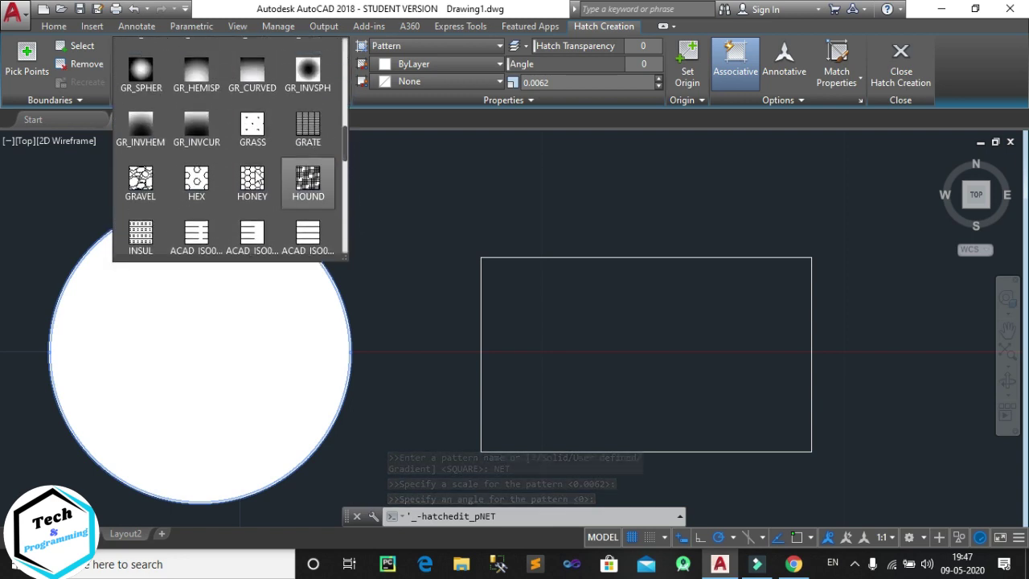
click(250, 181)
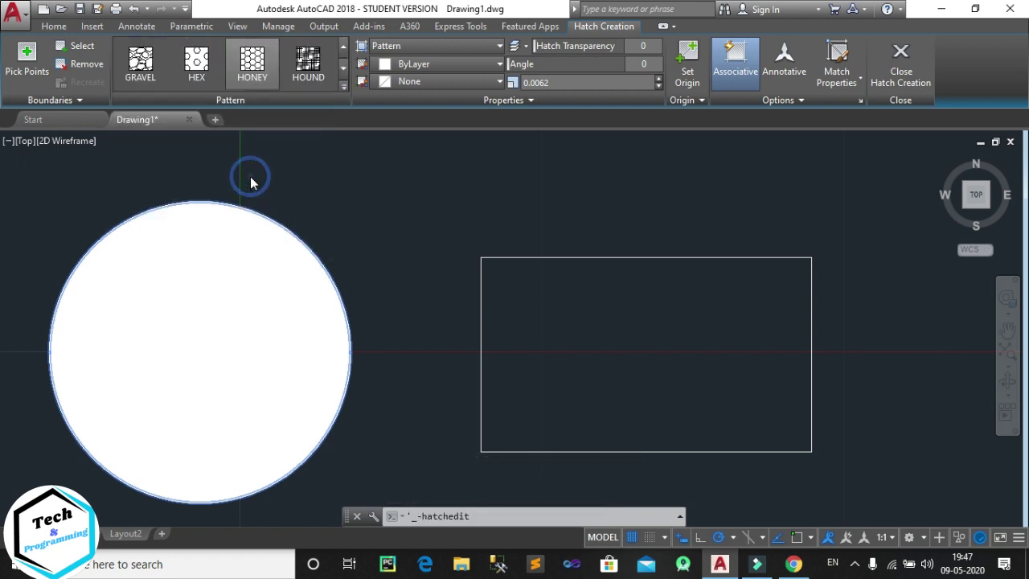
Fill the circle with the AR-HBONE herringbone pattern
click(345, 90)
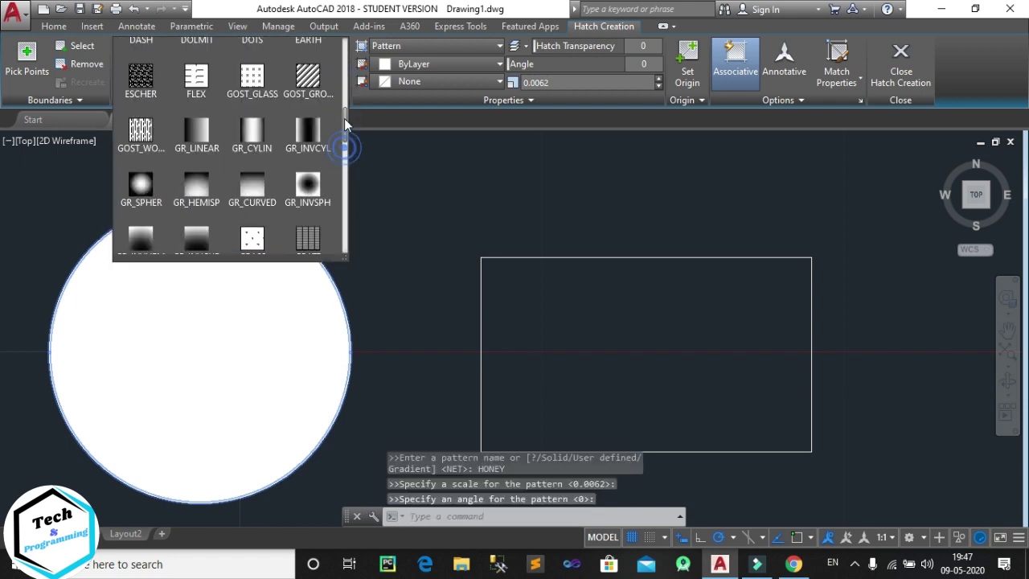
drag(348, 151, 348, 79)
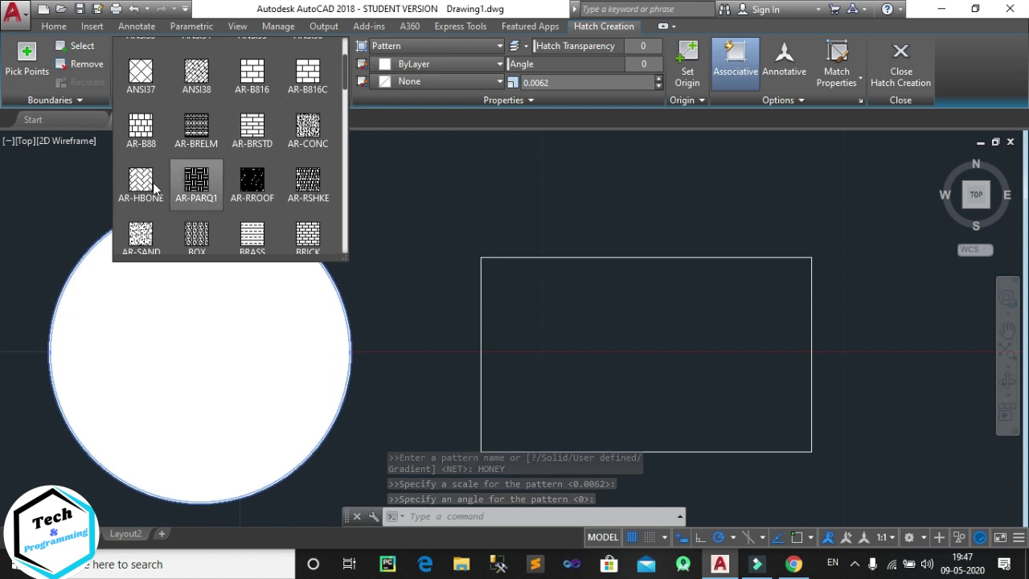
click(141, 183)
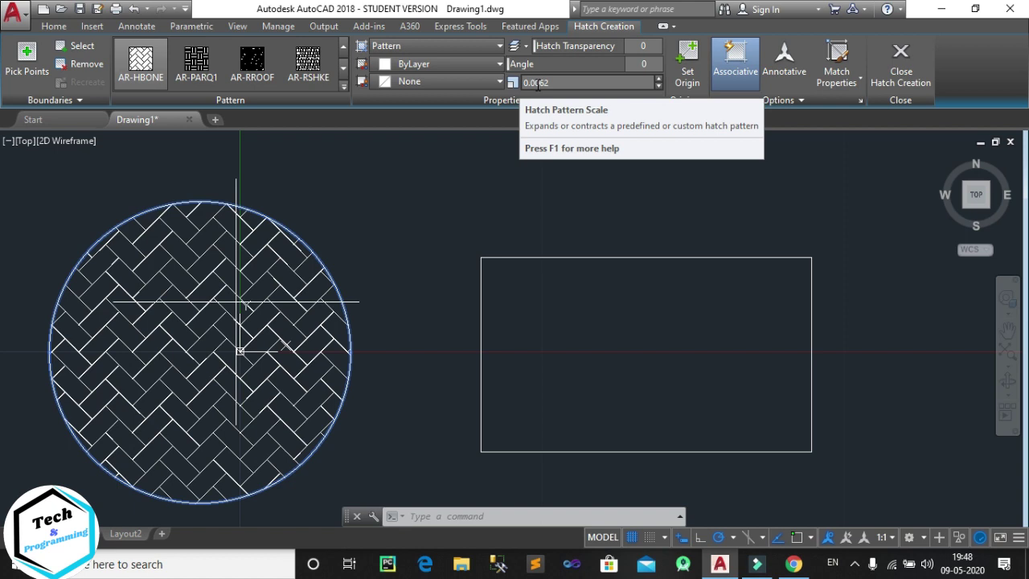
click(344, 85)
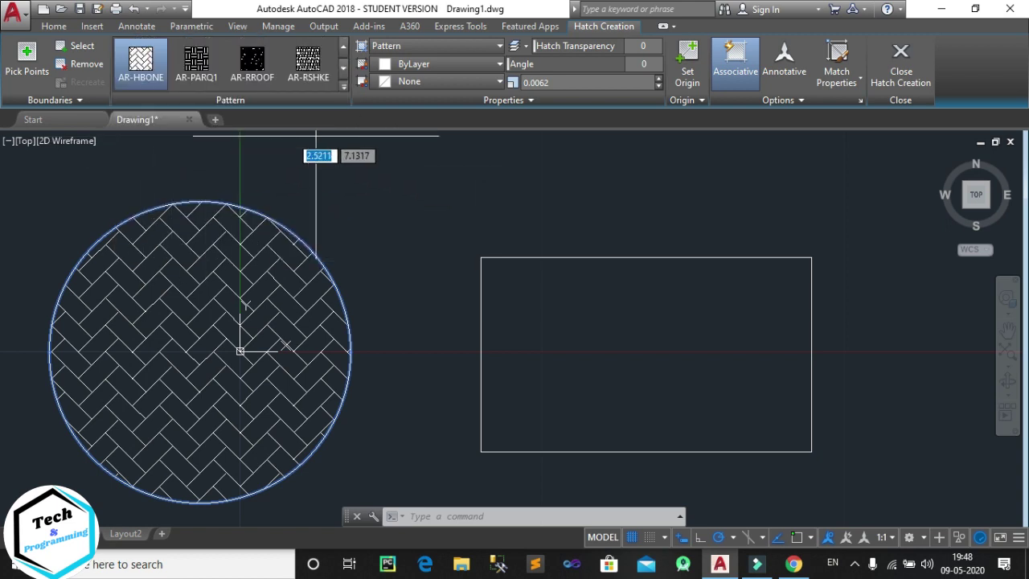
Cycle the hatch type through Solid, Gradient and User defined, ending on Solid
click(405, 49)
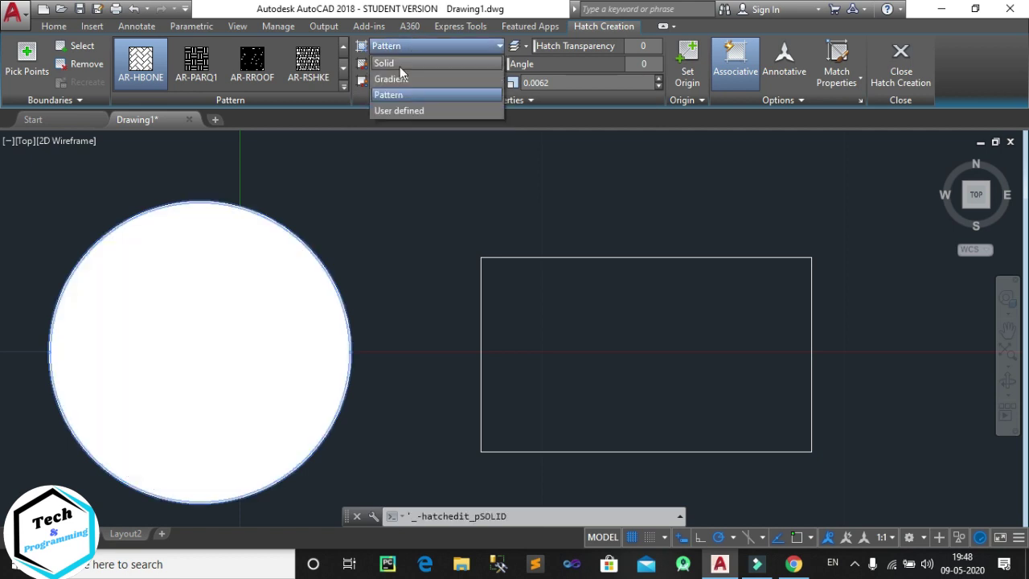
click(399, 65)
click(408, 48)
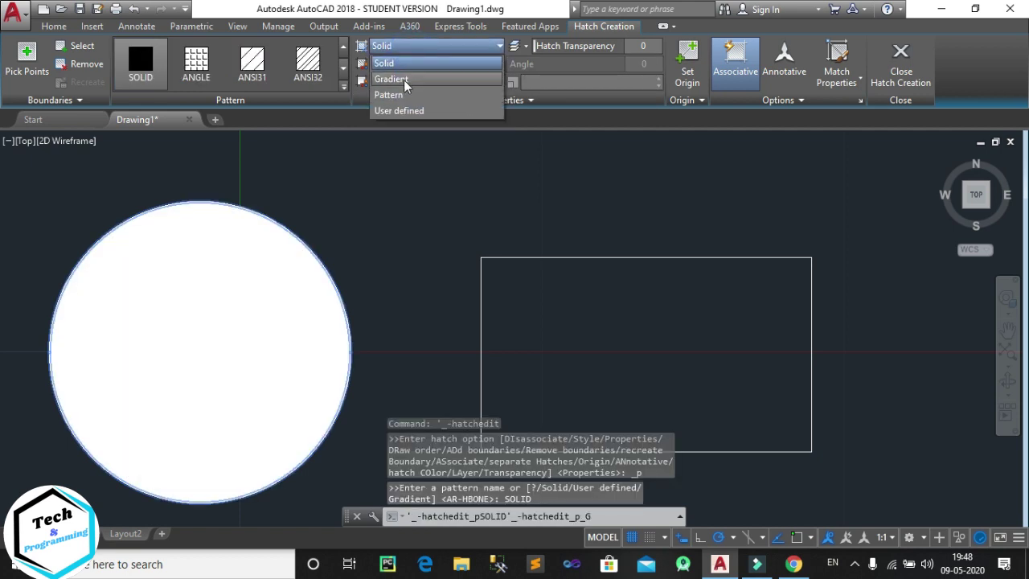
click(408, 63)
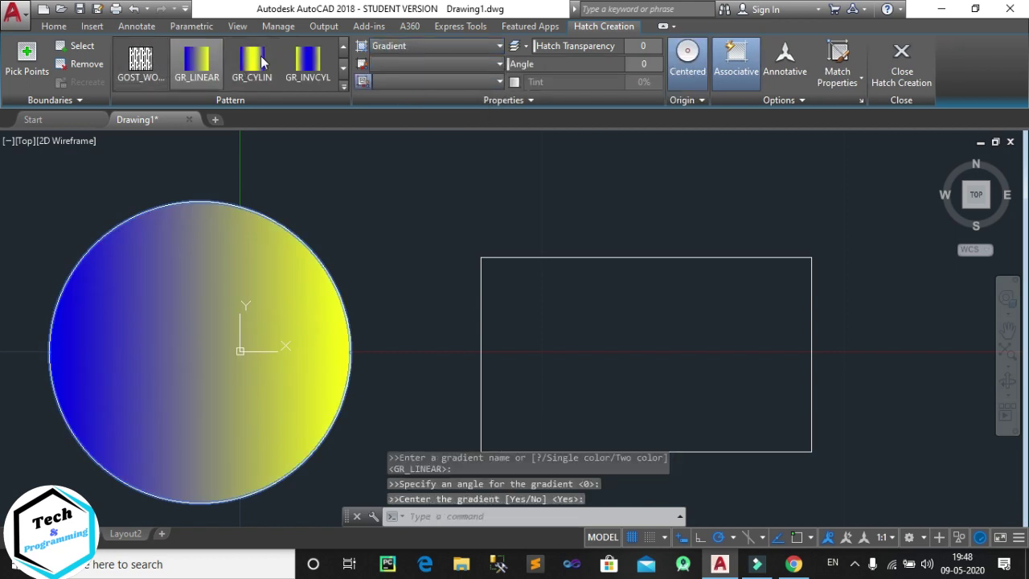
click(394, 46)
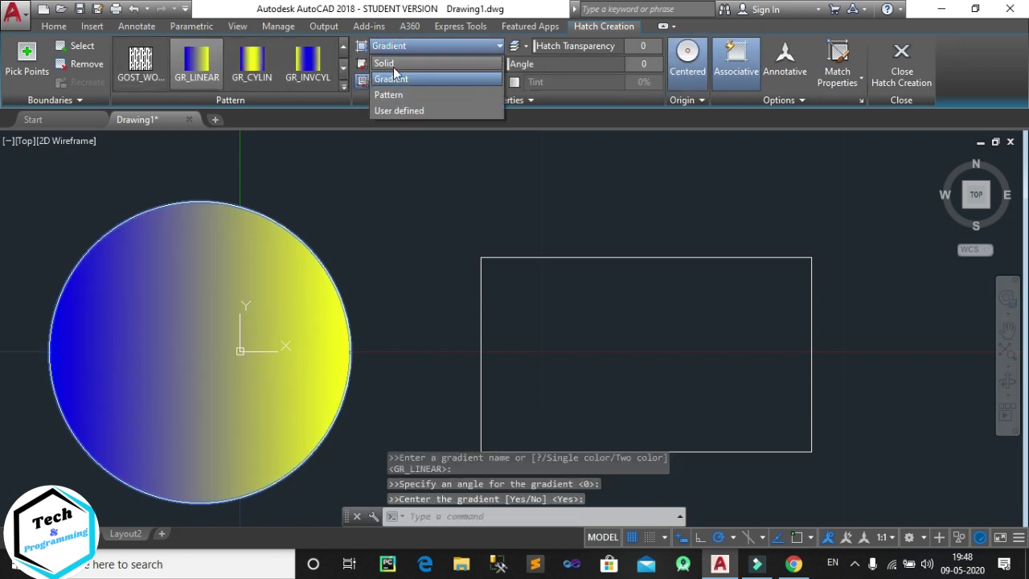
click(391, 110)
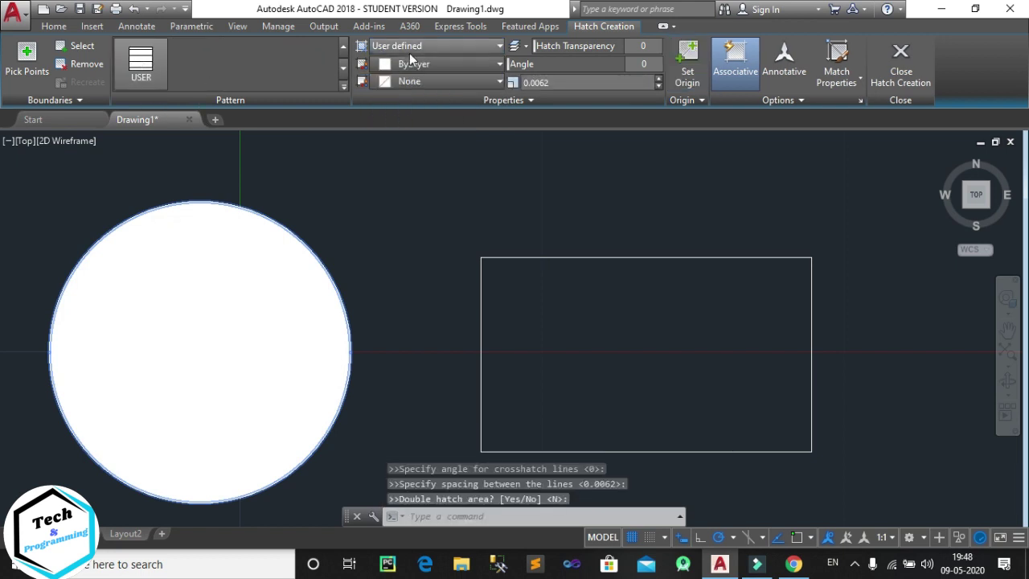
click(404, 68)
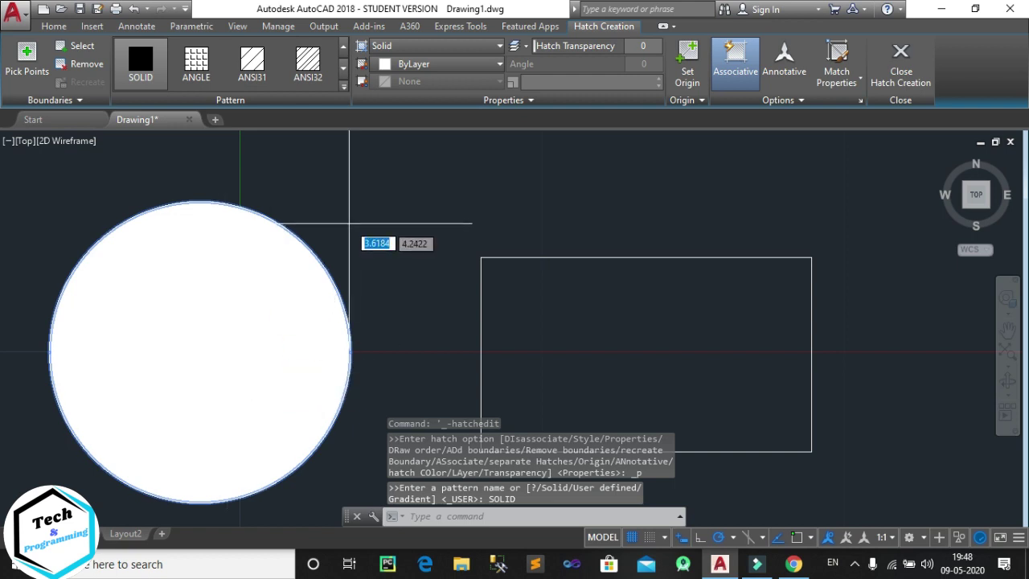
Colour the circle's solid fill black, then orange (242,103,34)
click(434, 71)
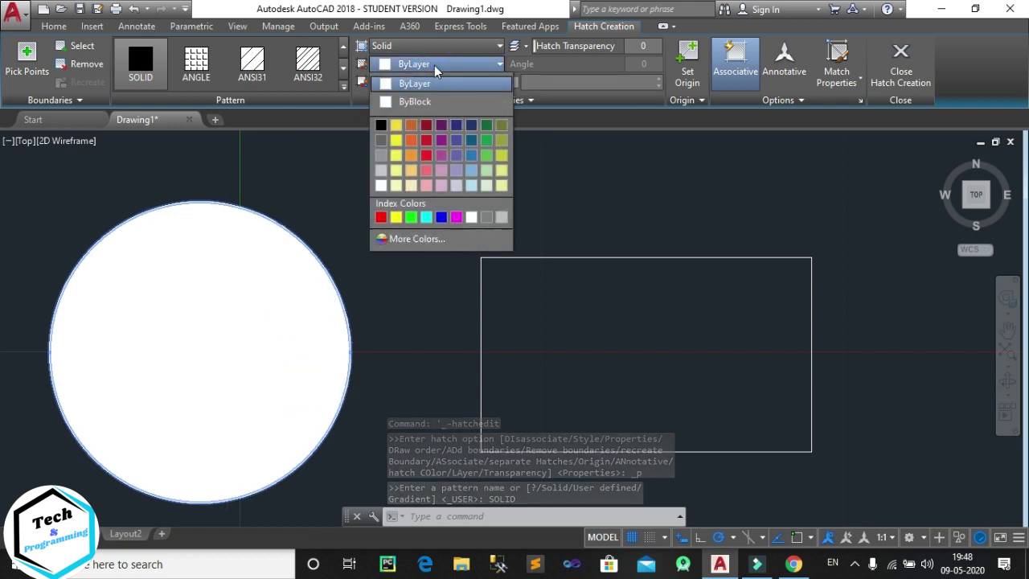
click(379, 127)
click(430, 64)
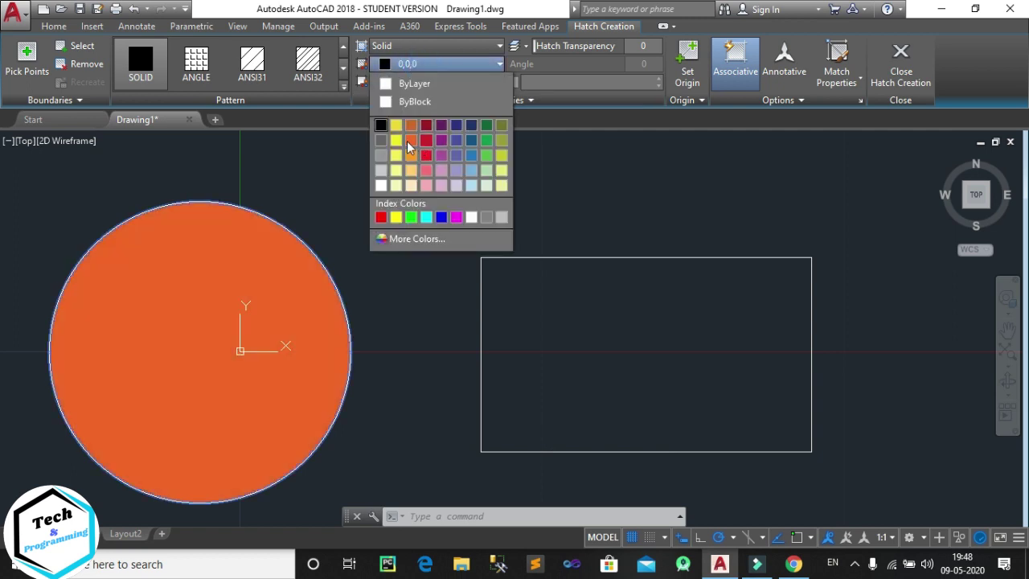
click(411, 140)
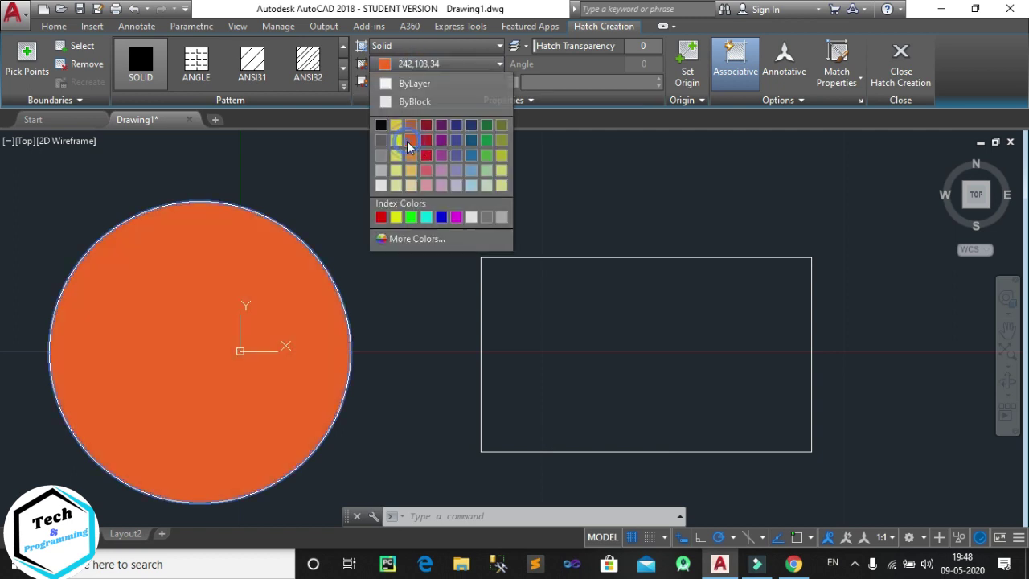
Switch the hatch type to Gradient, then to Pattern to restore AR-HBONE
click(480, 46)
click(427, 82)
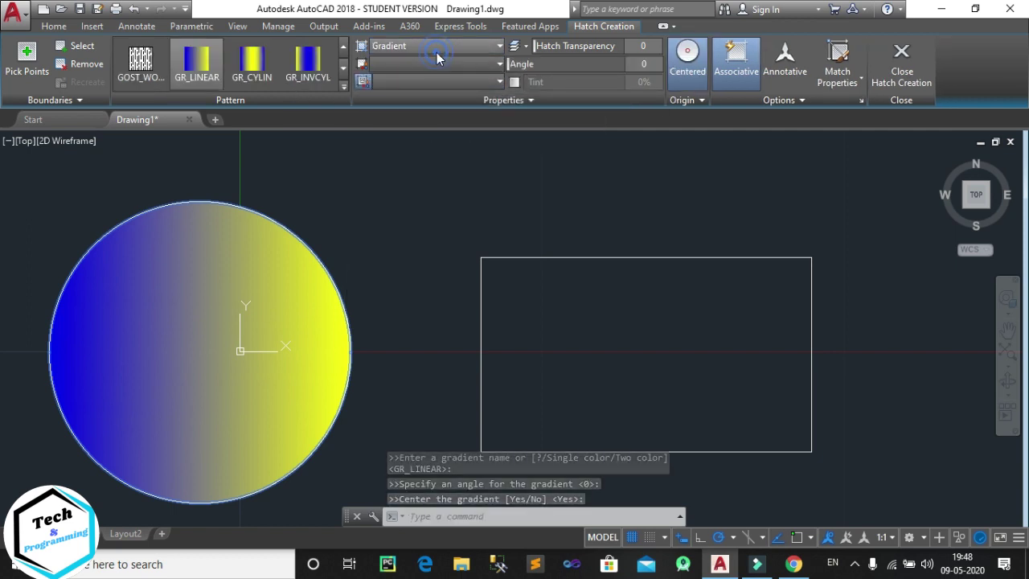
click(437, 52)
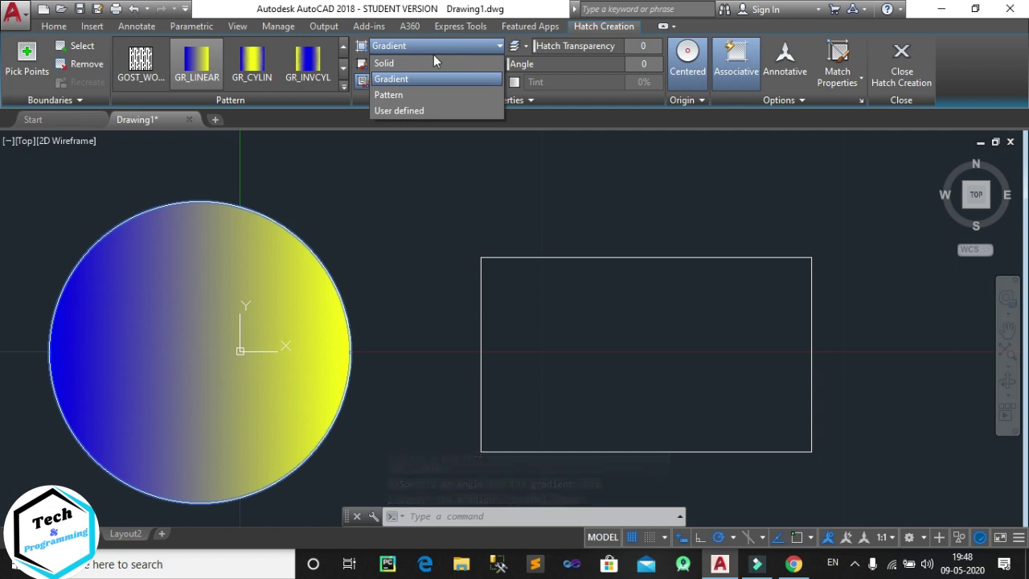
click(393, 94)
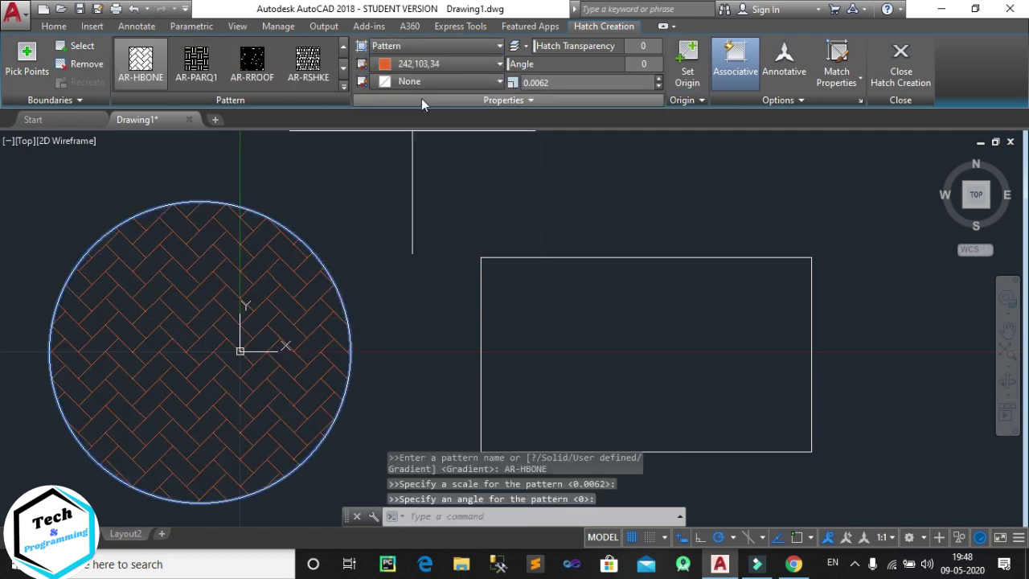
Set the hatch colour to red 205,32,39 and background to green 19,103,52
click(426, 68)
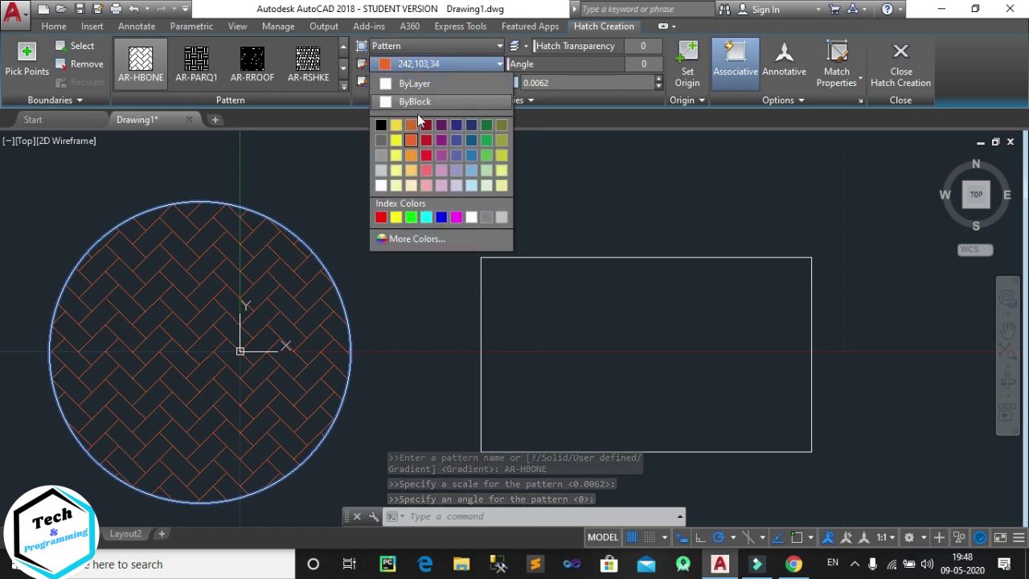
click(425, 139)
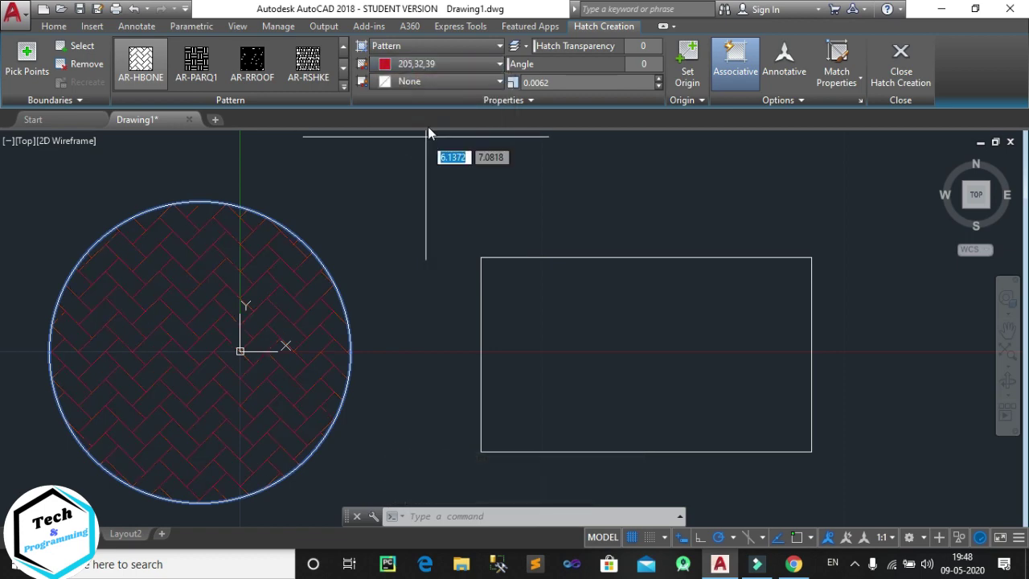
click(429, 81)
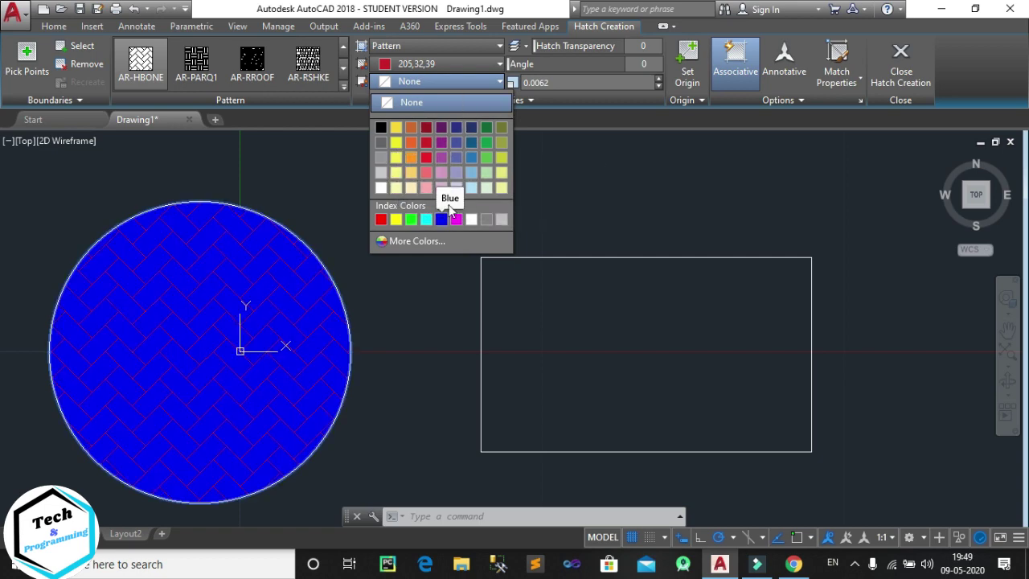
click(487, 130)
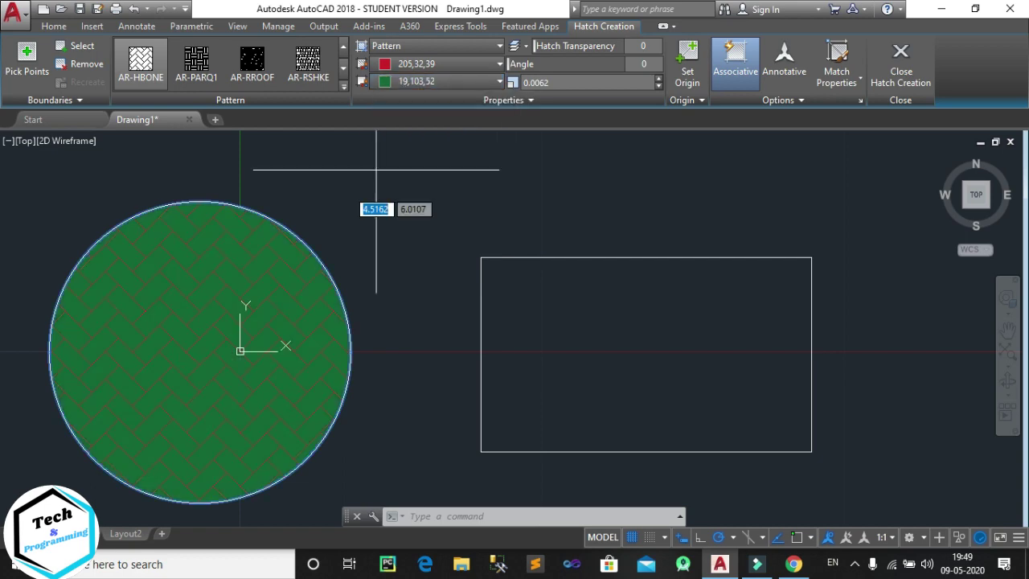
scroll(204, 286, up, 5)
scroll(221, 272, down, 2)
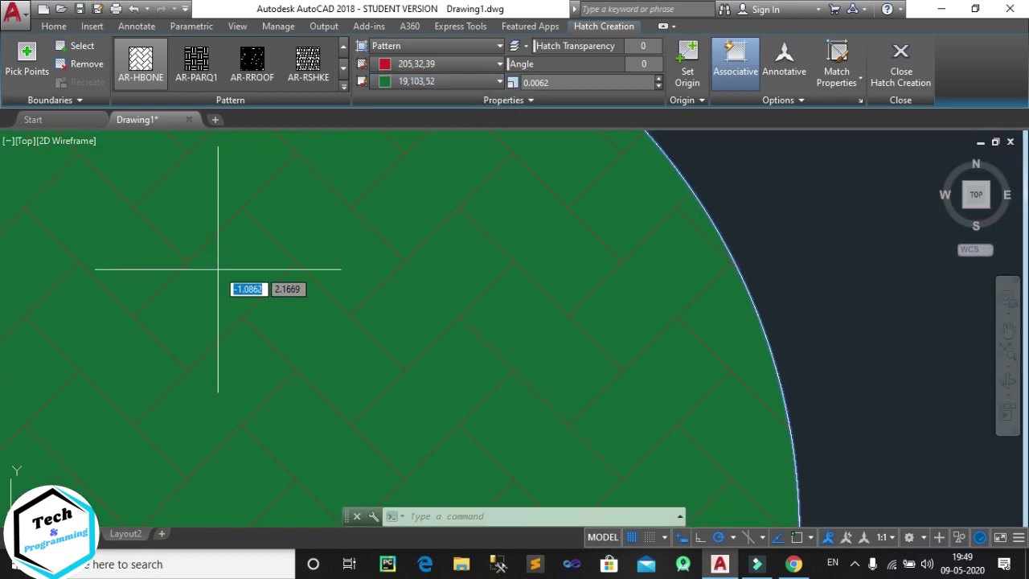
scroll(222, 278, down, 1)
scroll(238, 230, up, 1)
scroll(239, 235, up, 2)
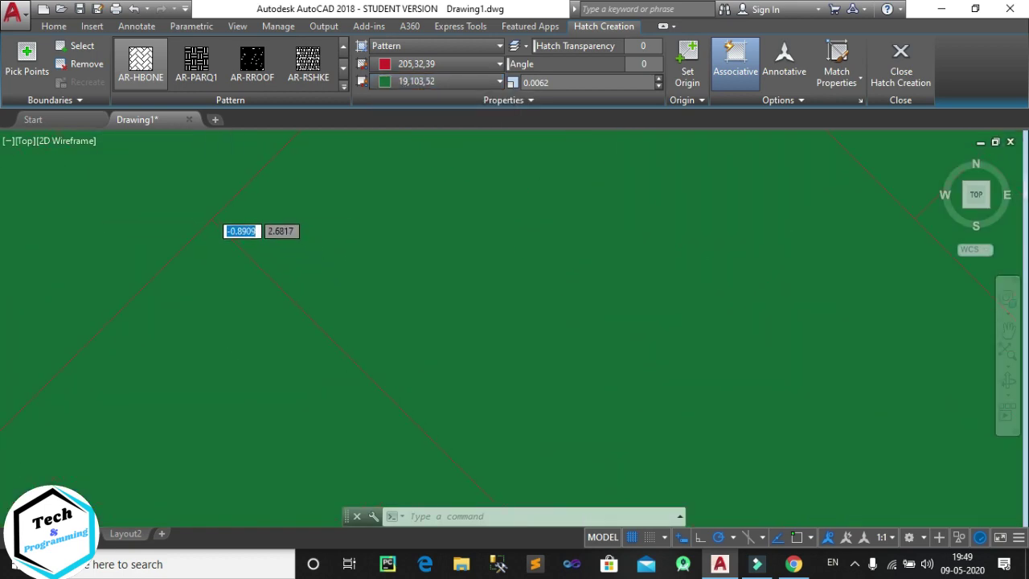
scroll(213, 213, down, 2)
scroll(221, 221, down, 2)
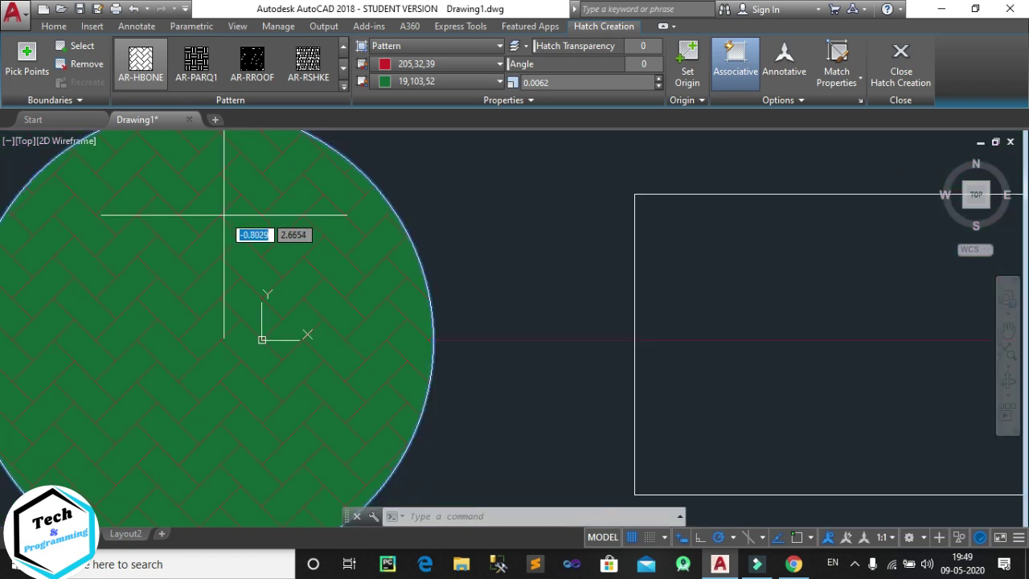
scroll(228, 217, down, 1)
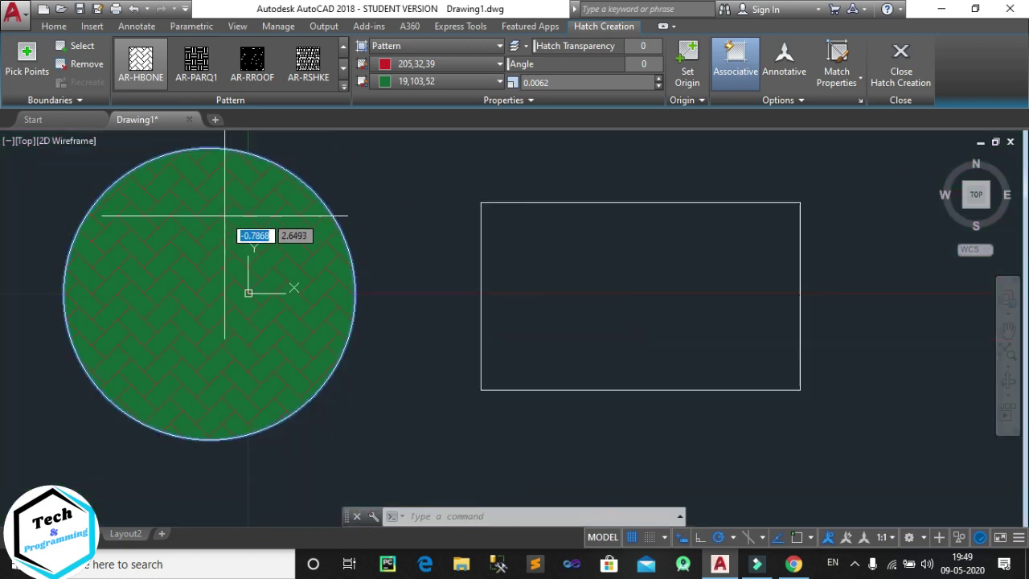
Make the herringbone hatch white (255,255,255) on red (205,32,39), then rotate it to about 91°
click(429, 84)
click(435, 71)
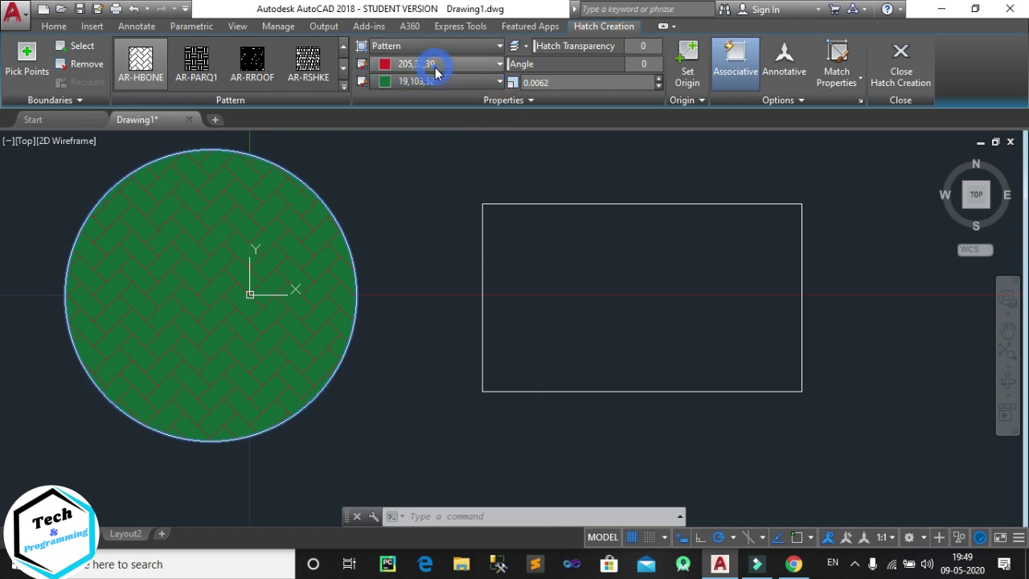
click(435, 64)
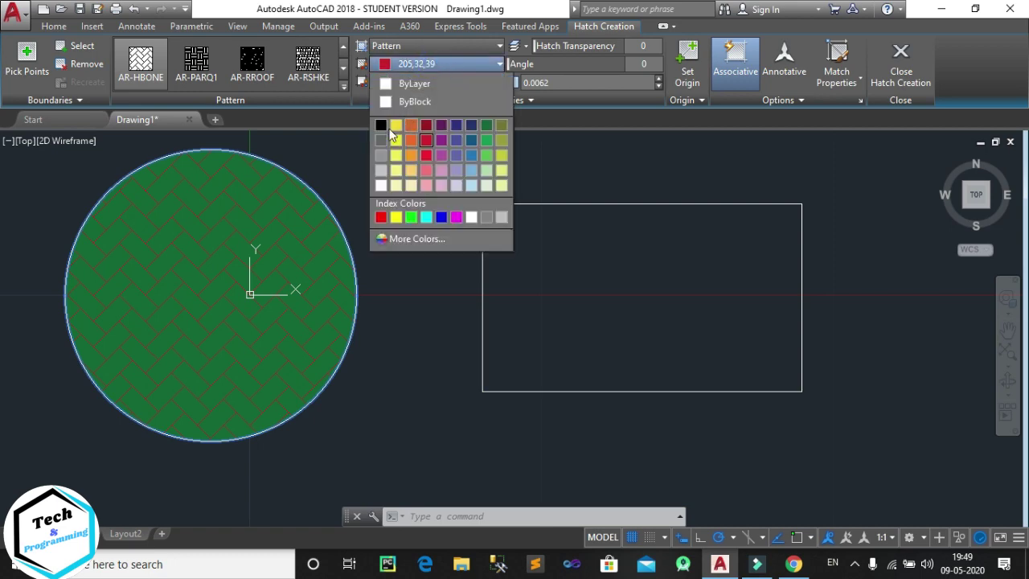
click(382, 185)
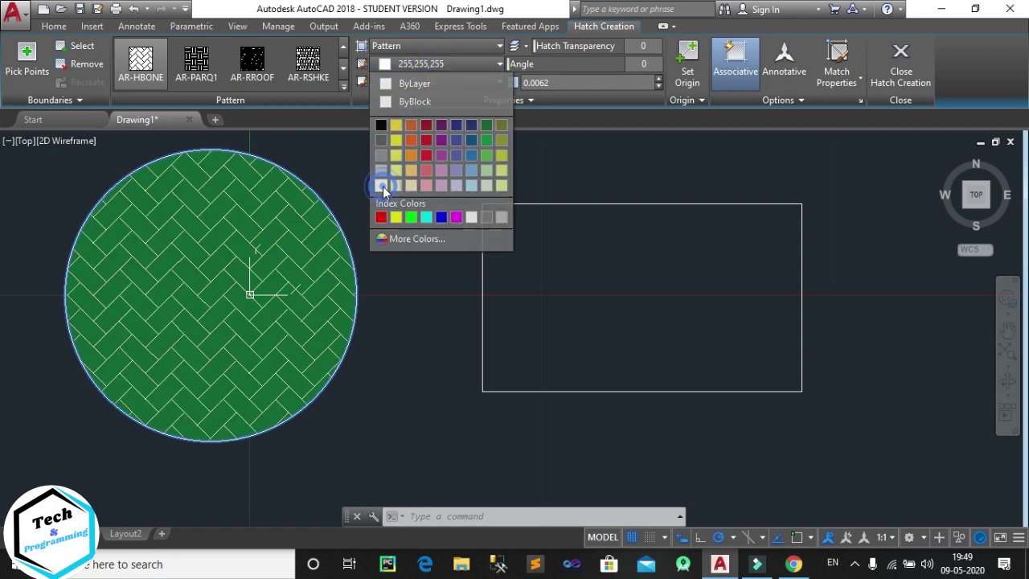
click(451, 85)
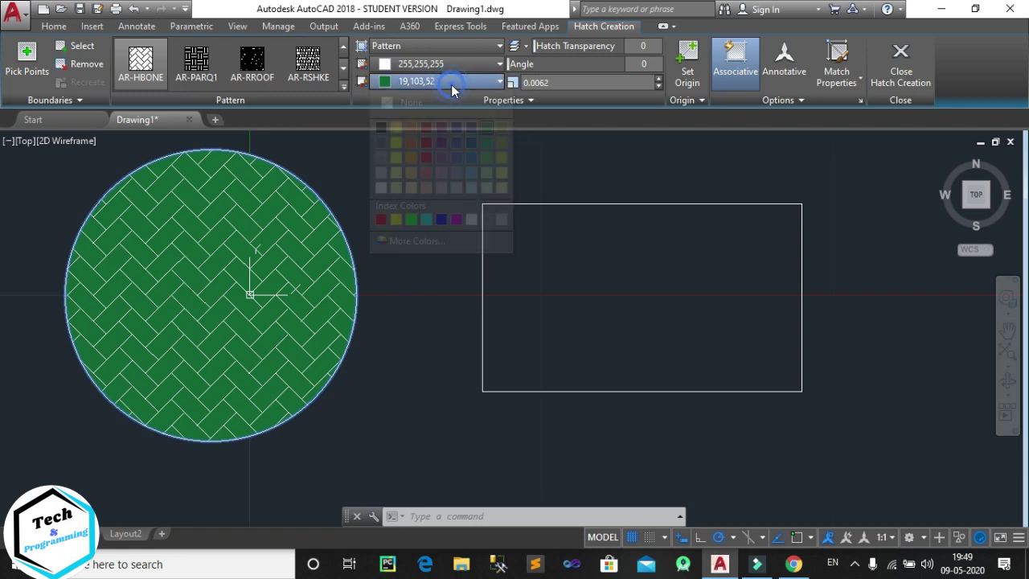
click(423, 142)
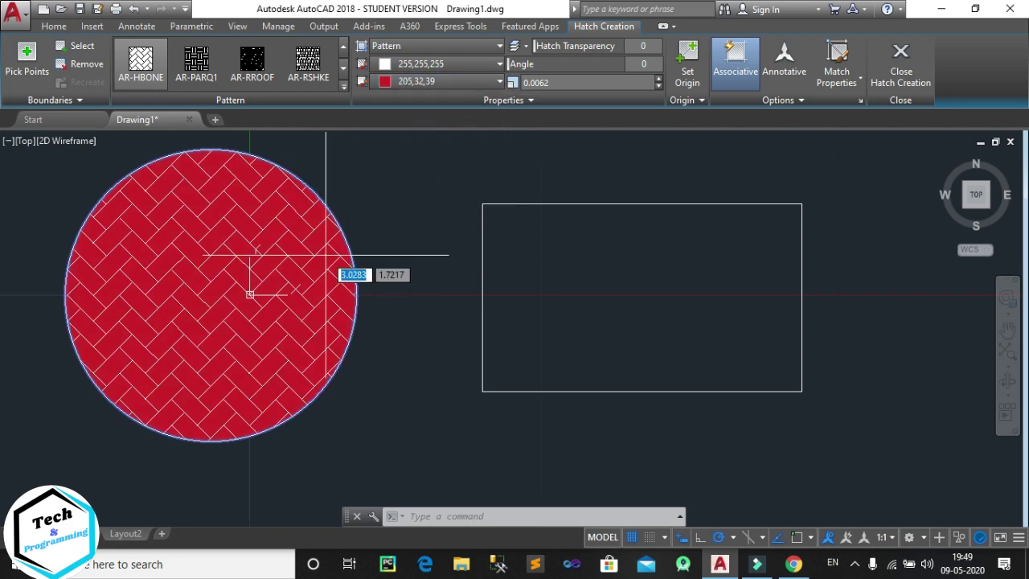
mouse_move(249, 246)
middle_down()
mouse_move(299, 314)
mouse_move(302, 306)
middle_up()
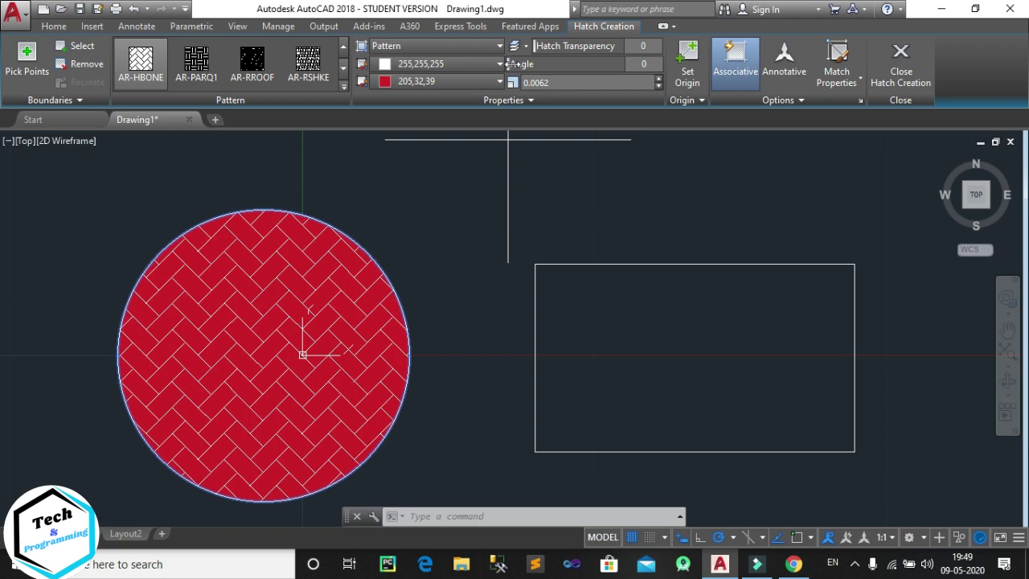
mouse_move(519, 63)
mouse_down()
mouse_move(568, 81)
mouse_move(539, 75)
mouse_move(549, 69)
mouse_move(537, 45)
mouse_up()
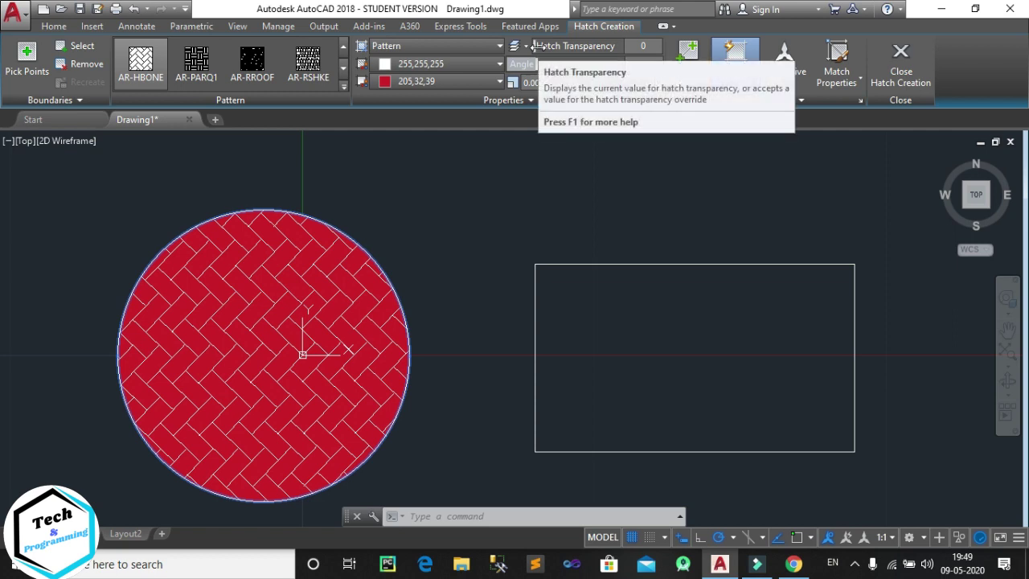
Raise the hatch transparency, then lower it back so the fill looks solid
drag(537, 46, 651, 60)
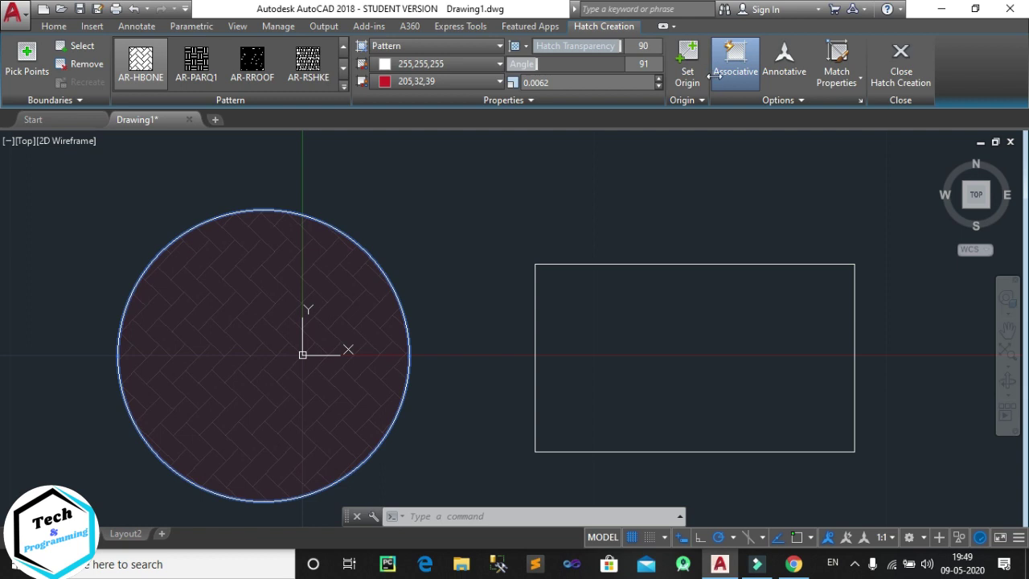
mouse_move(693, 71)
mouse_down()
mouse_move(593, 50)
mouse_move(568, 107)
mouse_up()
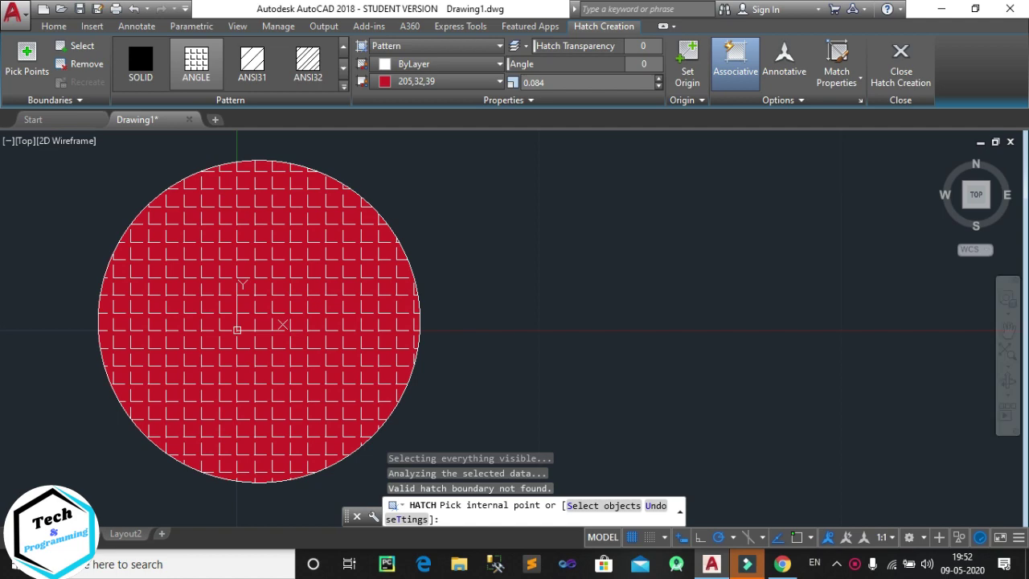
Finish editing the circle's hatch, keeping its white ANGLE lines on red
key(Escape)
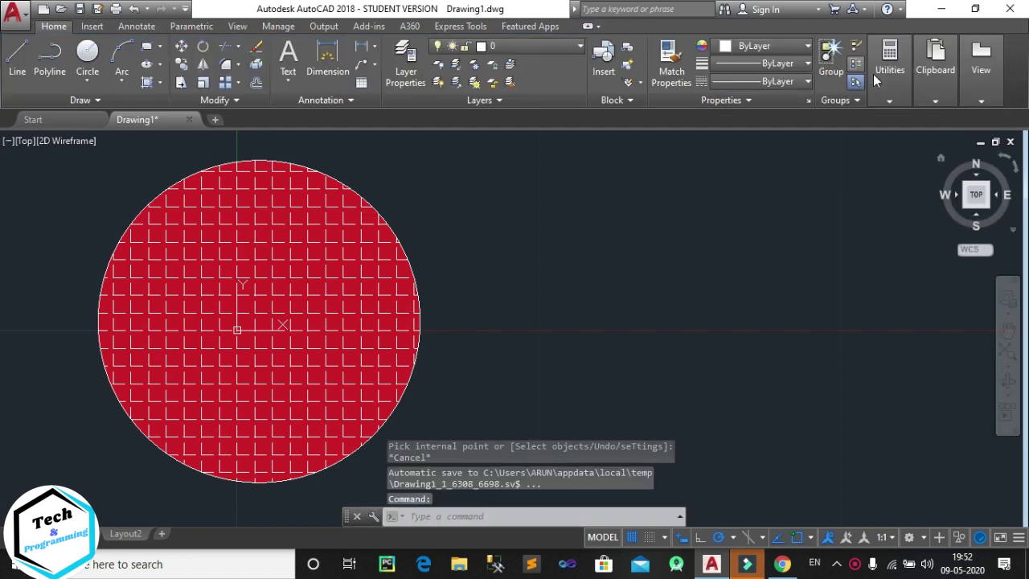
click(885, 71)
middle_drag(401, 253, 389, 259)
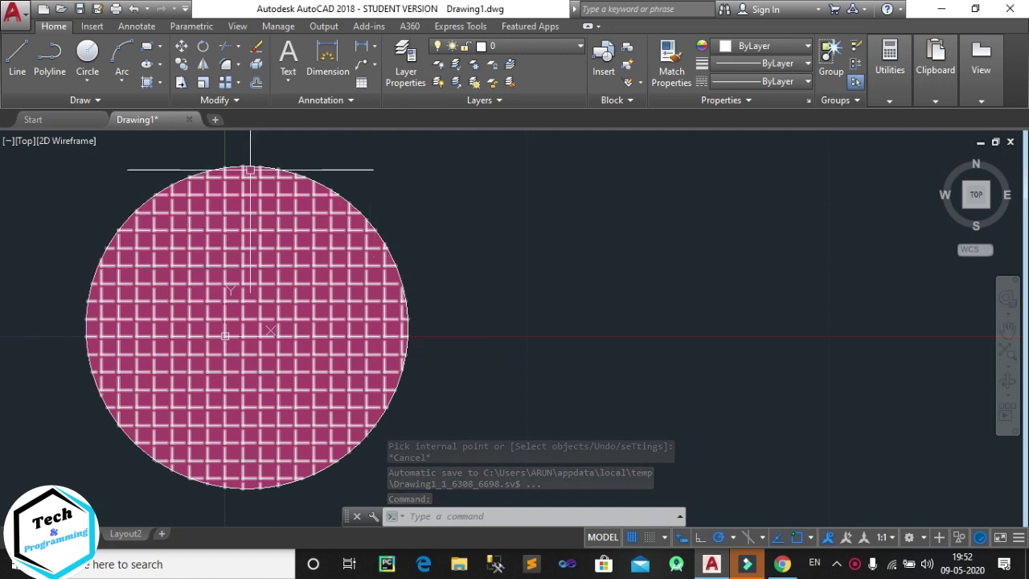
Draw a rectangle to the right of the hatched circle
click(160, 82)
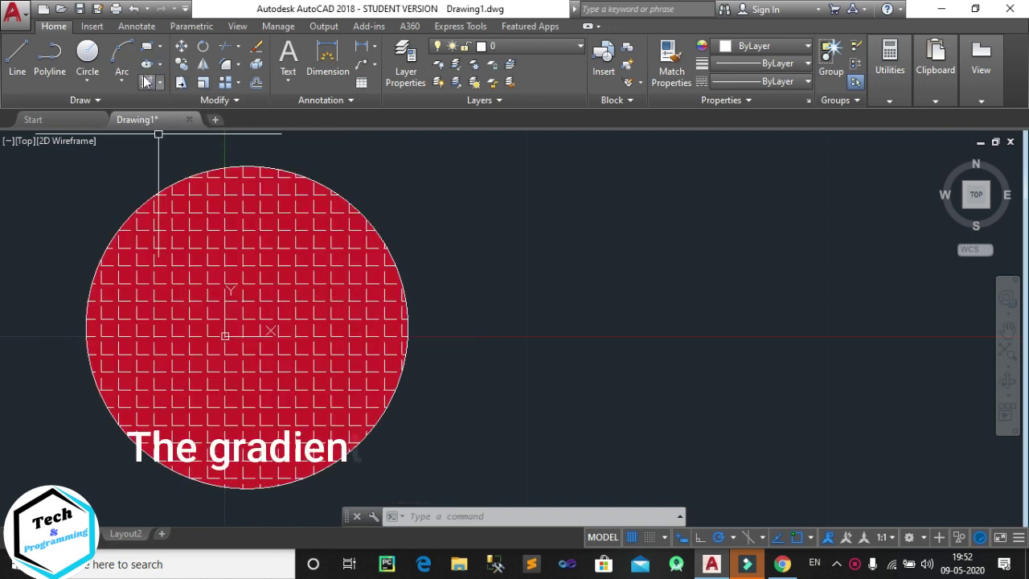
click(147, 47)
click(516, 240)
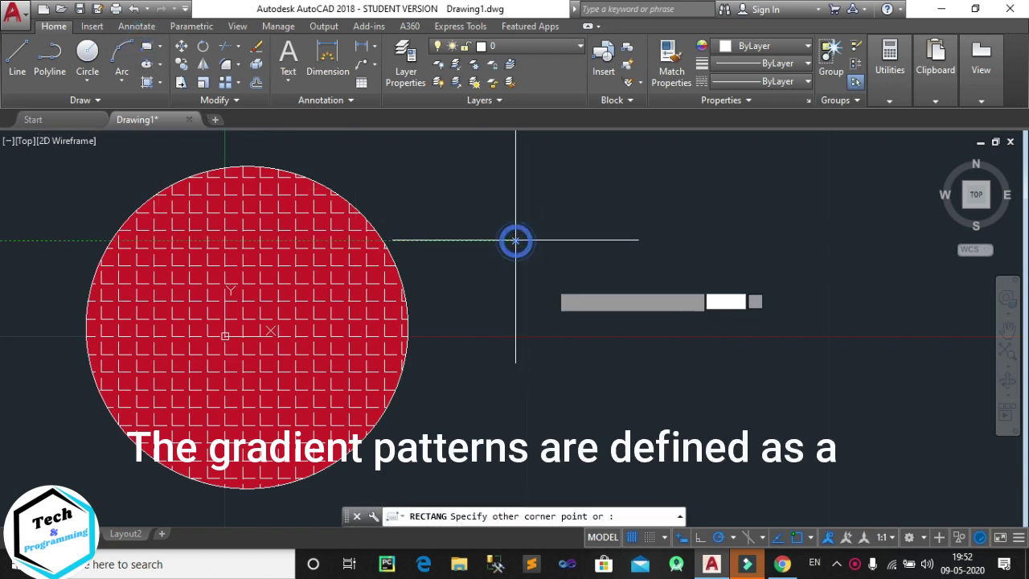
click(857, 431)
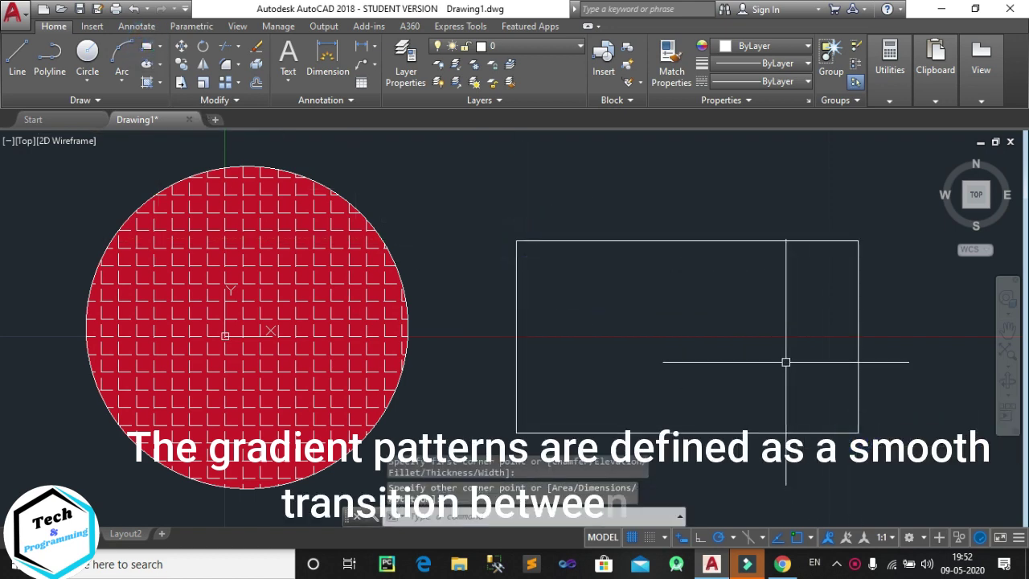
middle_drag(785, 361, 728, 347)
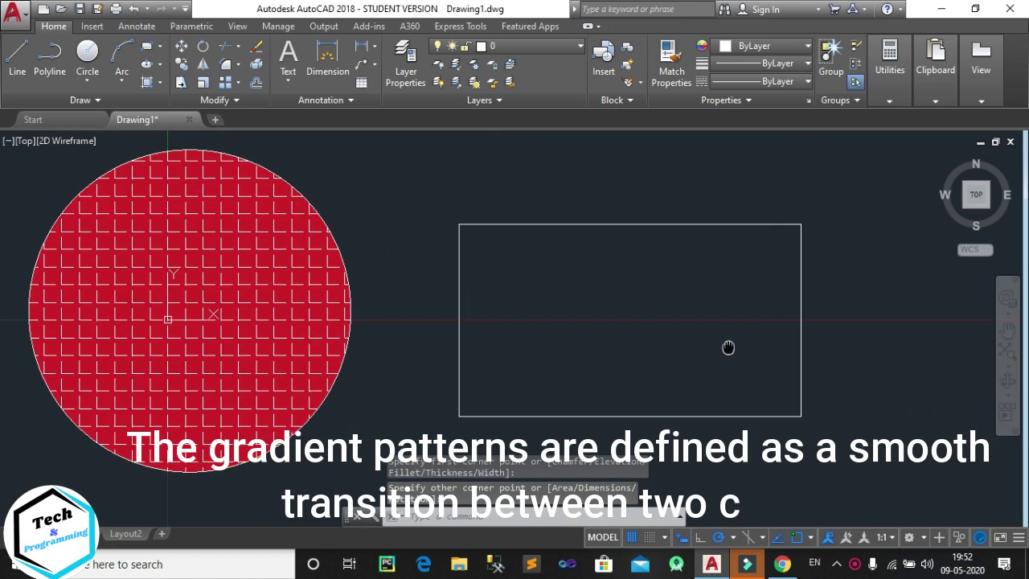
click(160, 83)
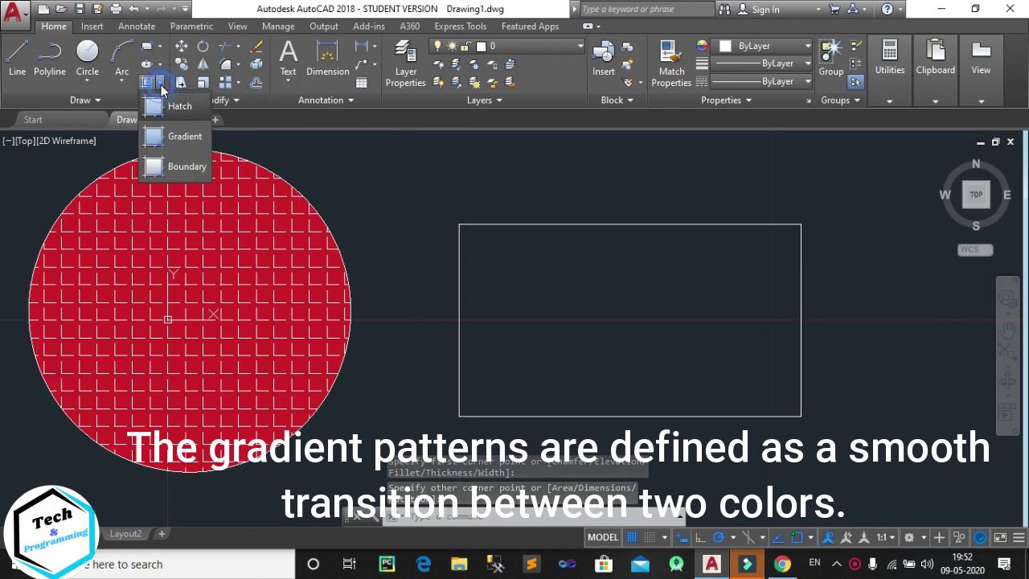
Fill the new rectangle with the GR_LINEAR blue-to-yellow gradient
click(178, 134)
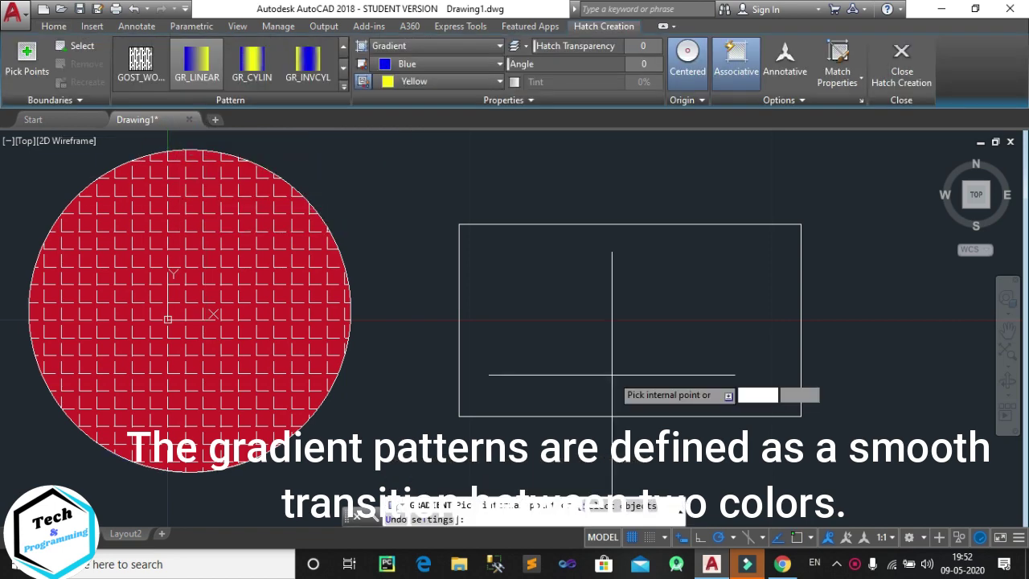
click(29, 61)
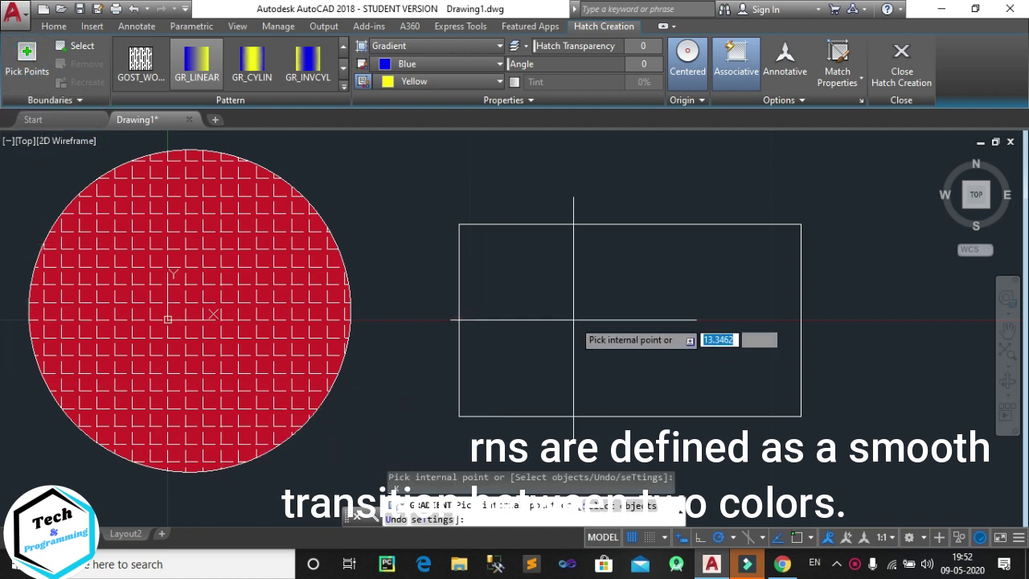
click(606, 341)
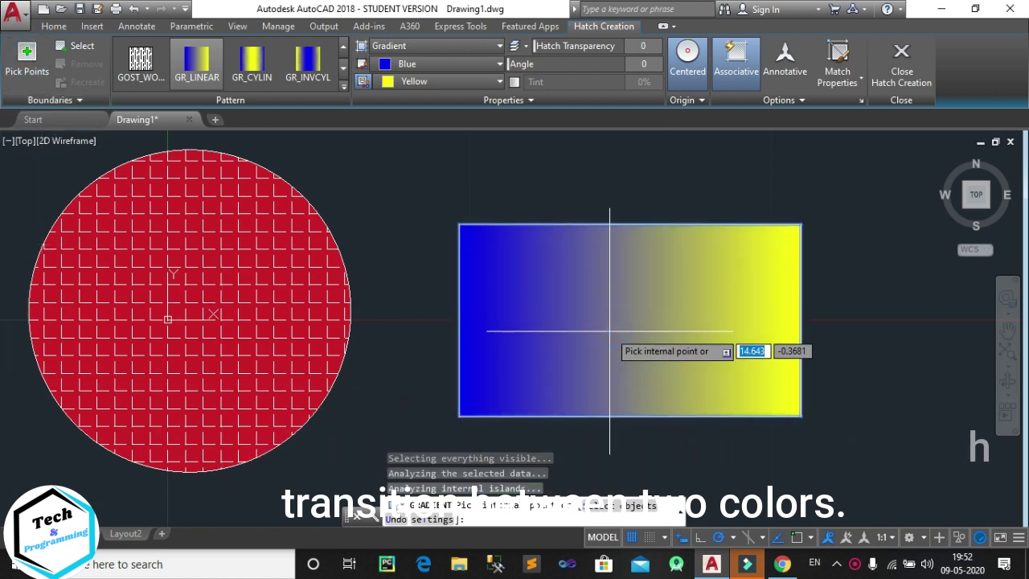
click(344, 90)
drag(345, 129, 350, 42)
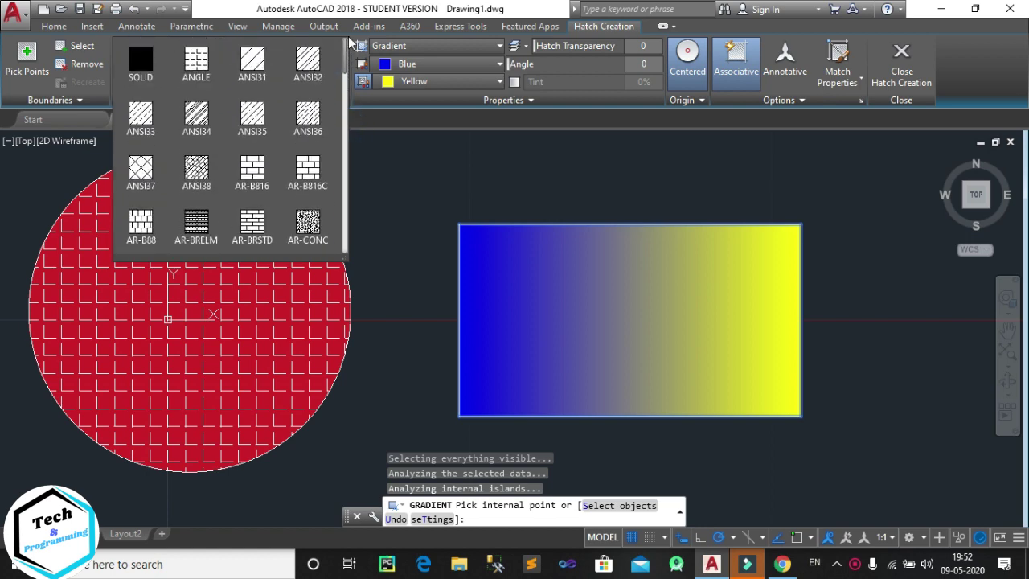
Try Solid and ANGLE pattern fills on the rectangle, then return to Gradient
drag(350, 42, 355, 122)
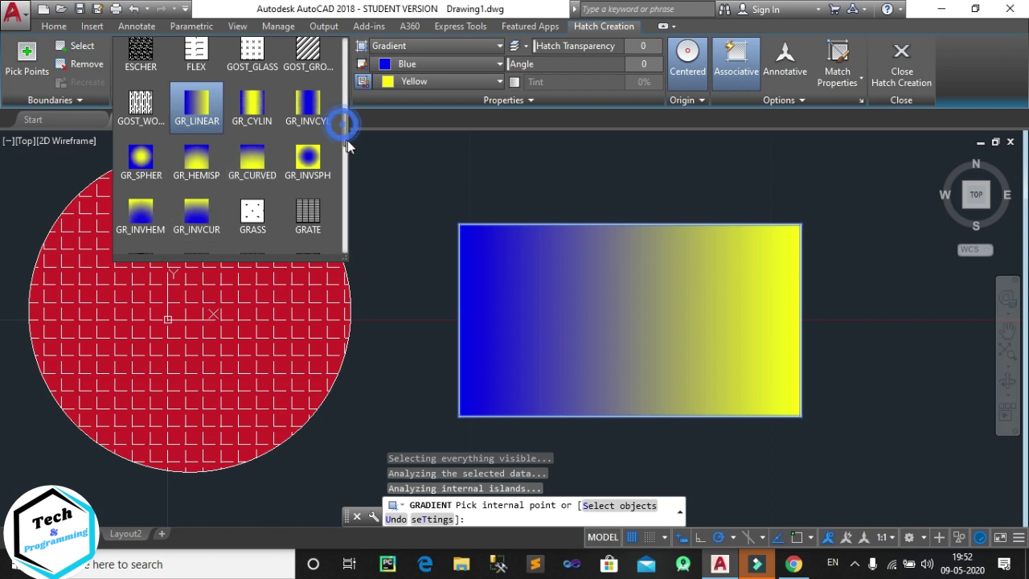
click(514, 46)
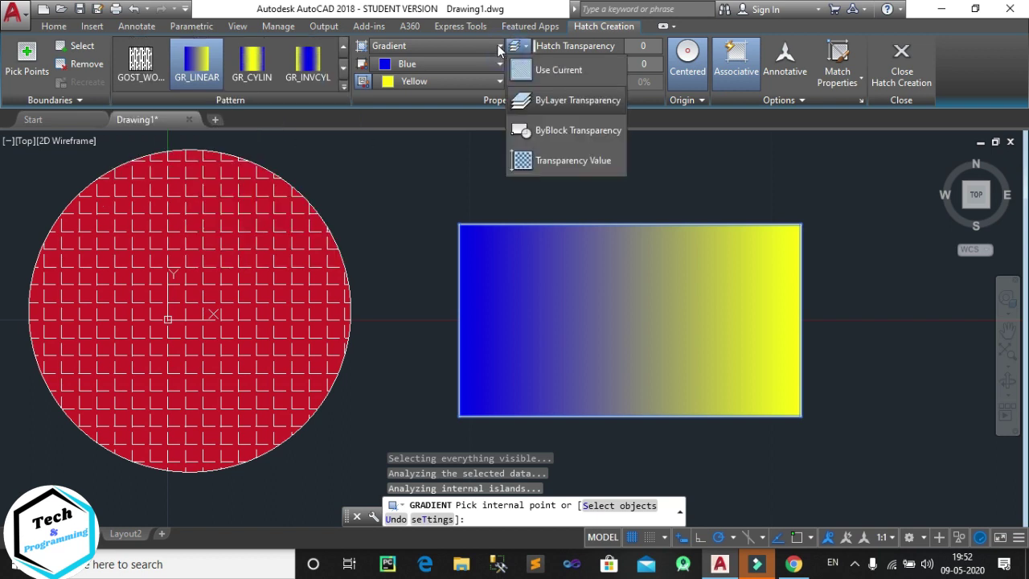
click(497, 46)
click(425, 63)
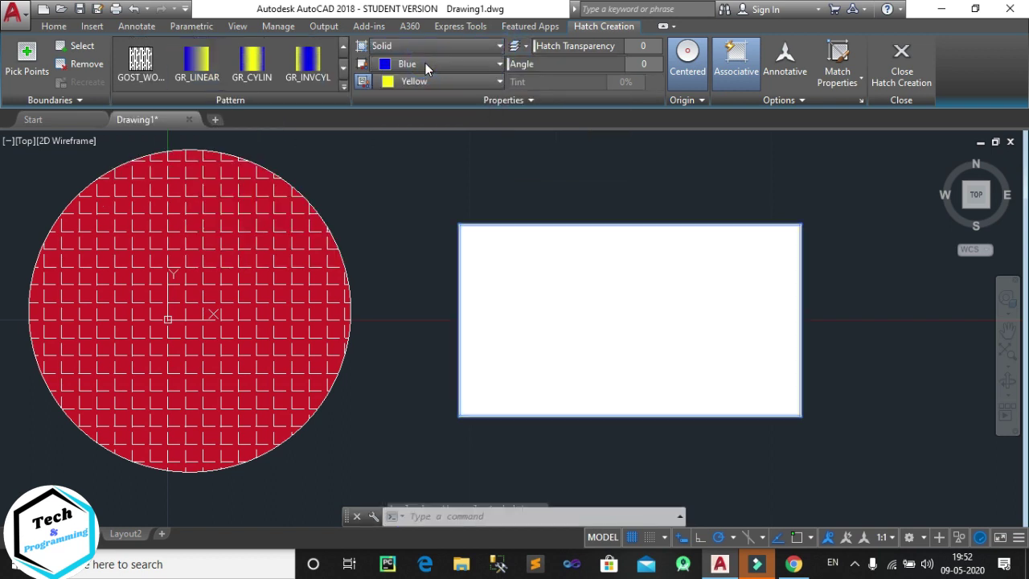
click(453, 45)
click(432, 80)
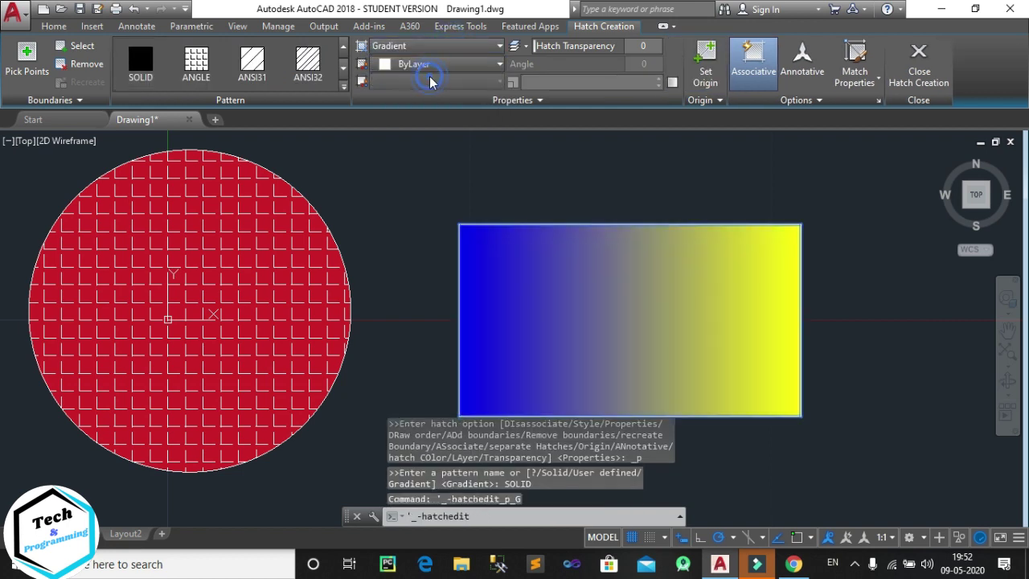
click(445, 44)
click(416, 96)
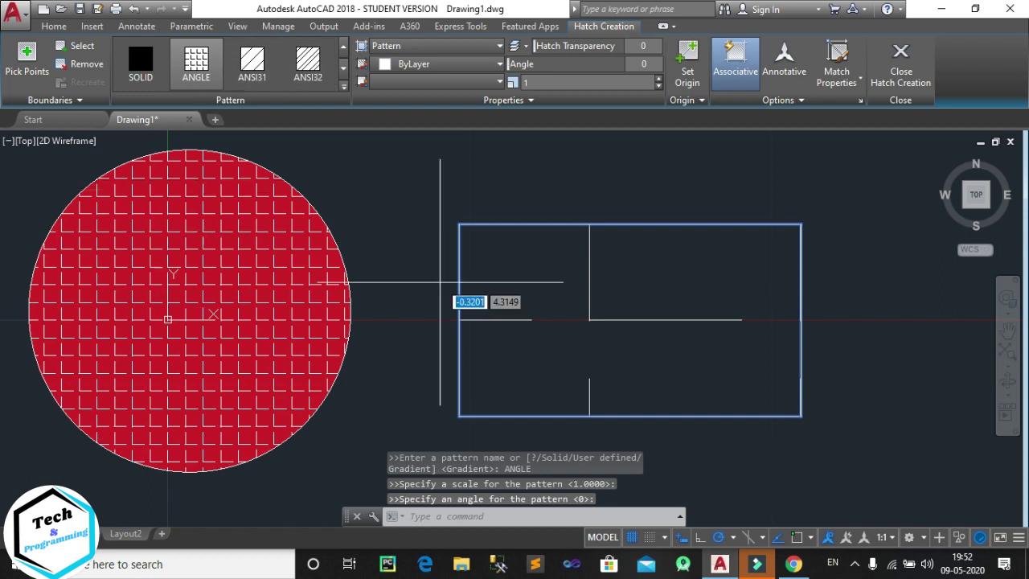
click(487, 48)
click(391, 79)
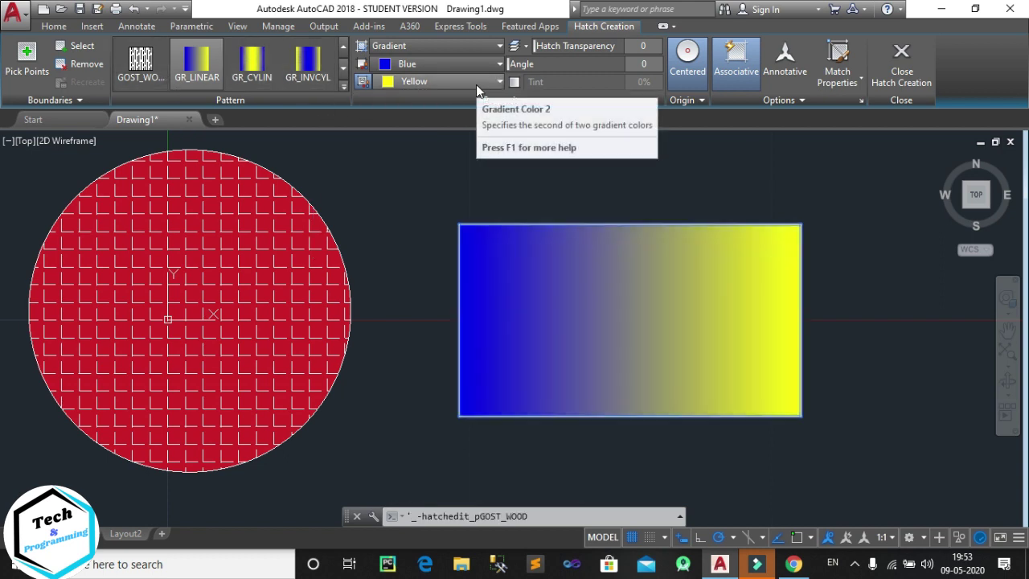
Set the gradient colours to green (19,155,72) and red (205,32,39)
click(476, 85)
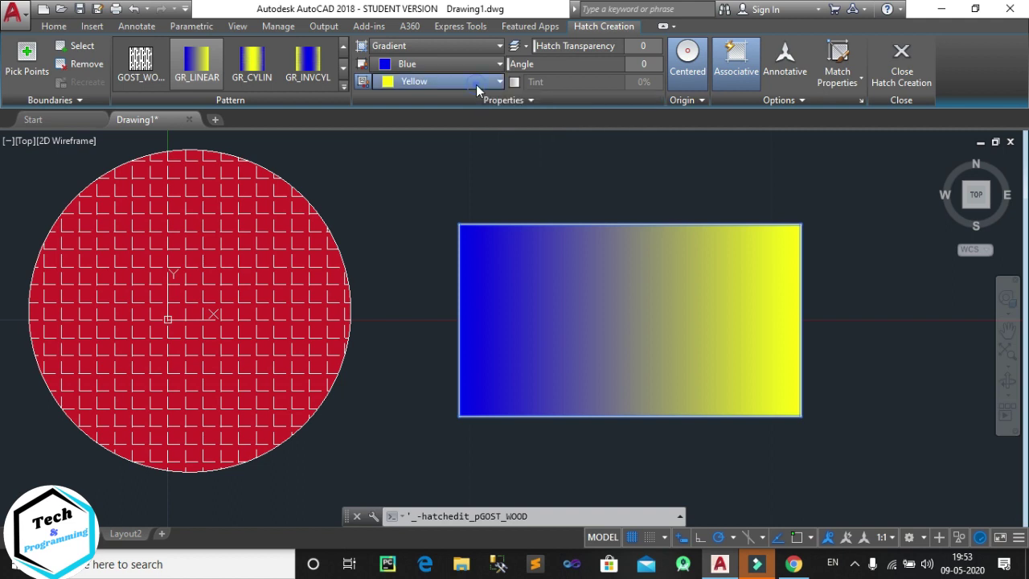
click(425, 115)
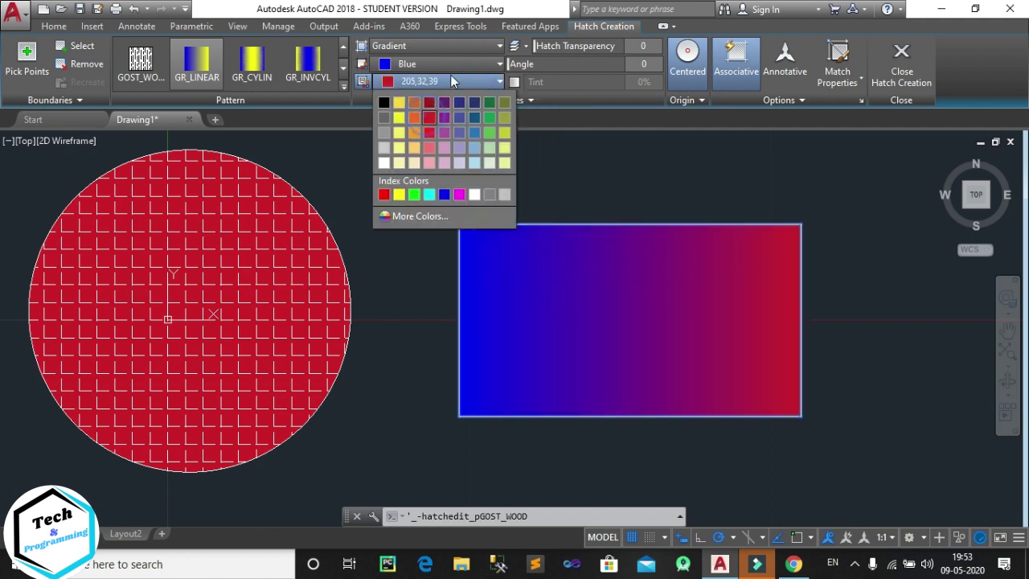
click(453, 64)
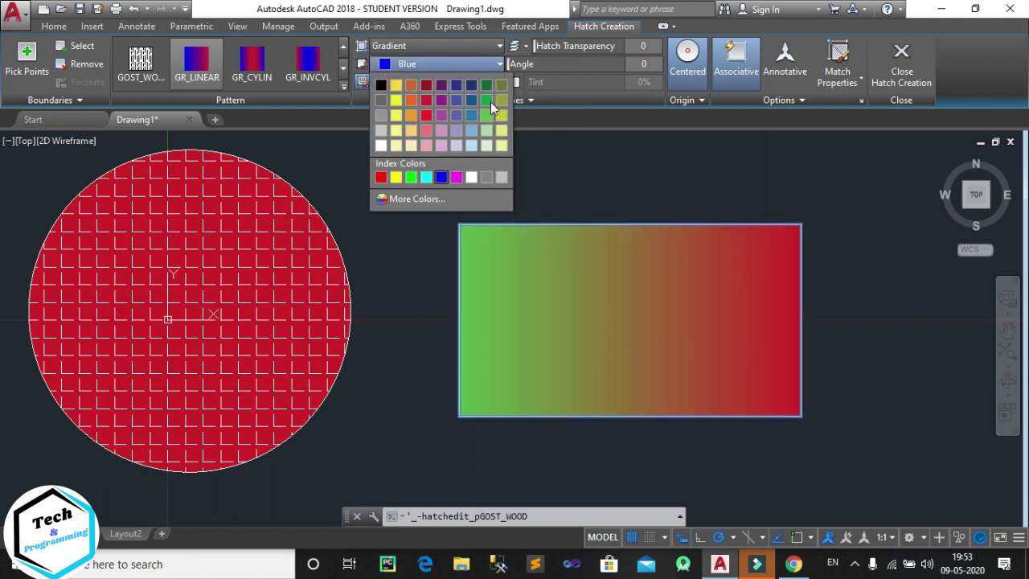
click(487, 101)
Try GR_INVSPH and GR_HEMISP, settle on the GR_CYLIN gradient, and finish hatching
click(344, 86)
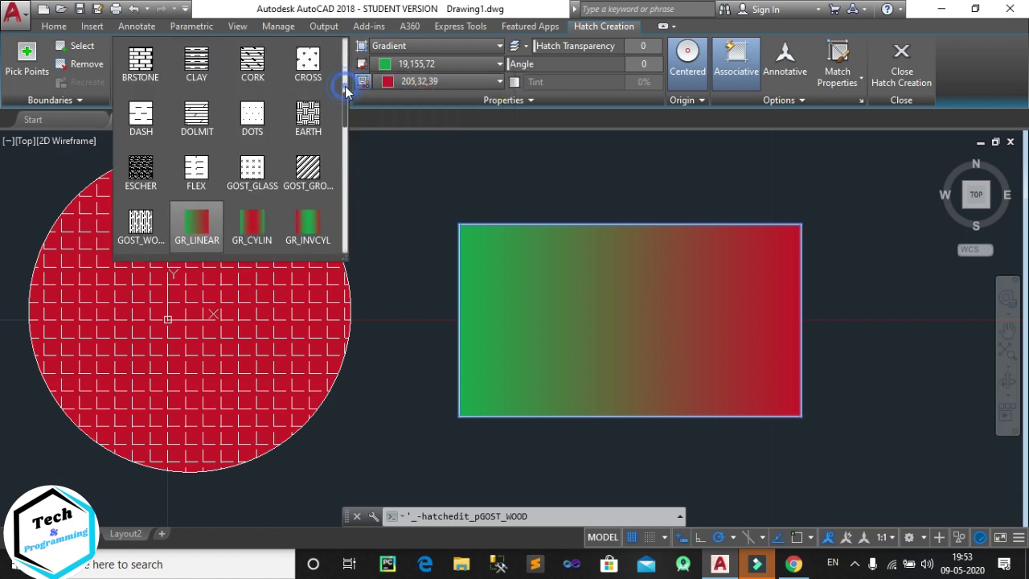
scroll(345, 121, down, 2)
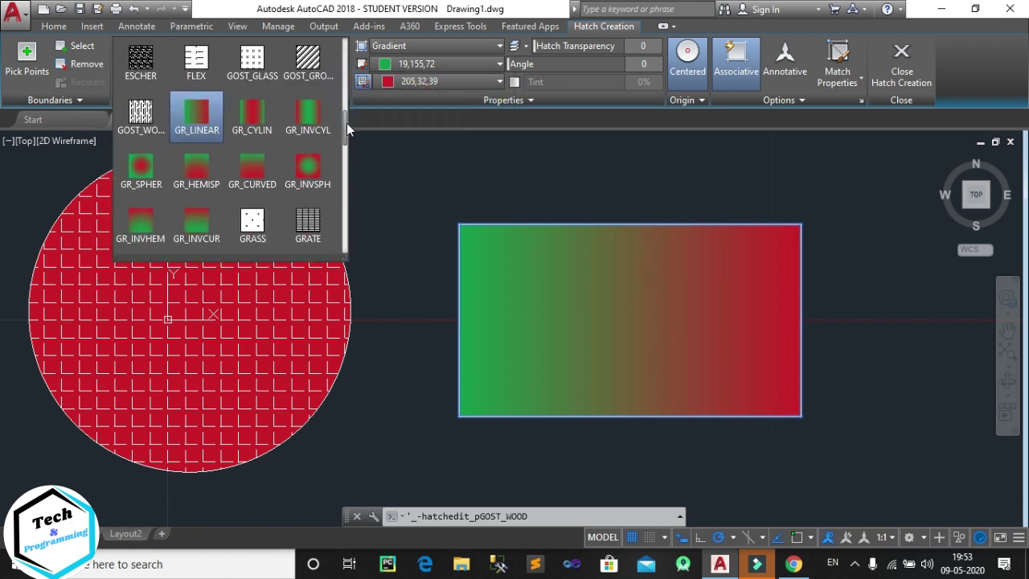
click(304, 129)
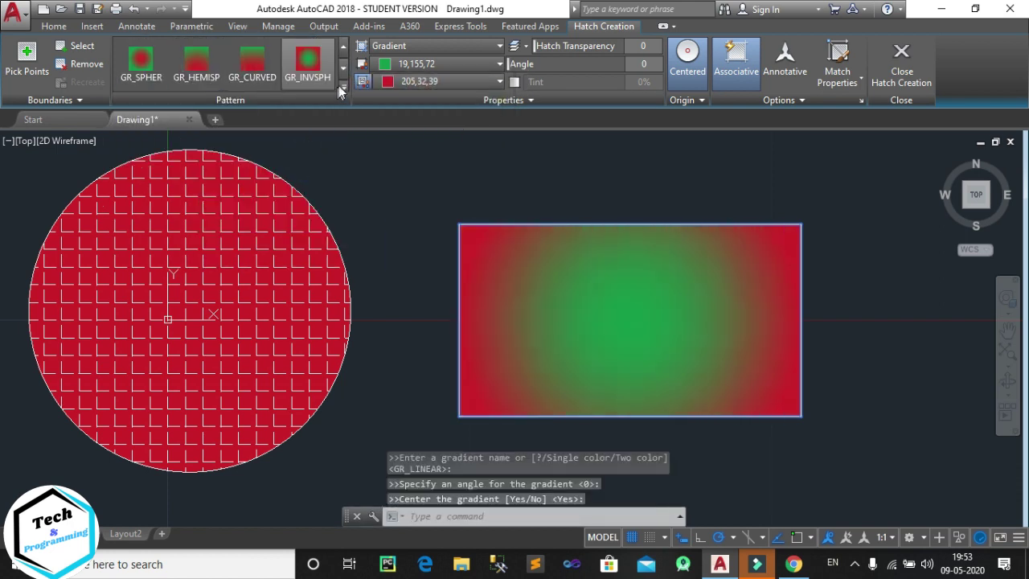
click(345, 86)
click(206, 163)
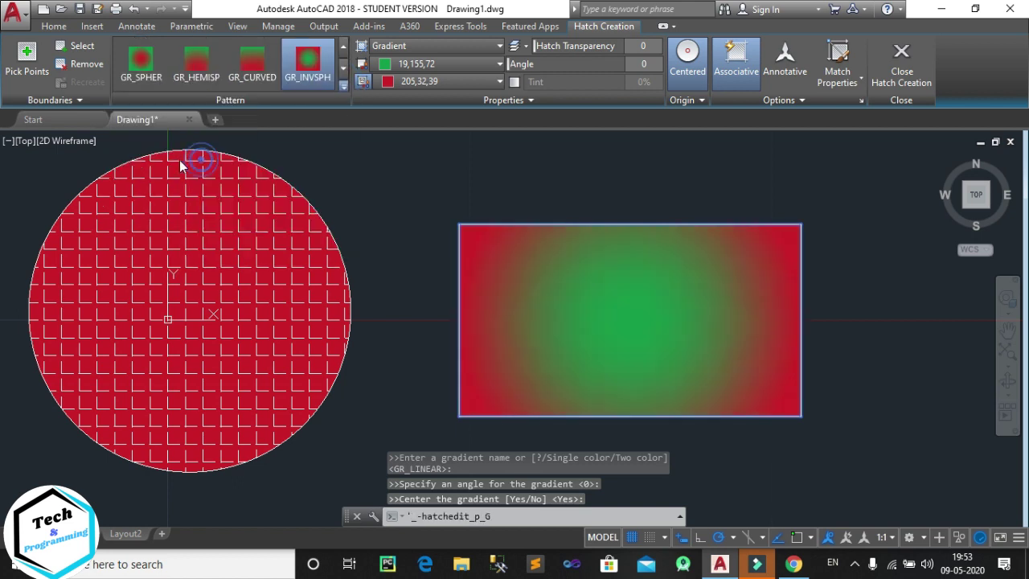
click(346, 88)
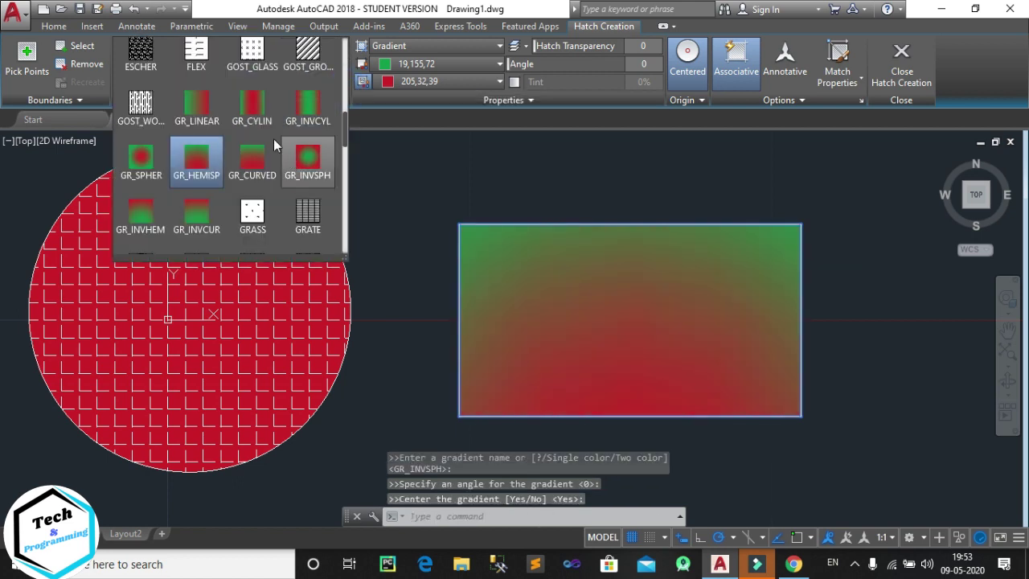
click(259, 117)
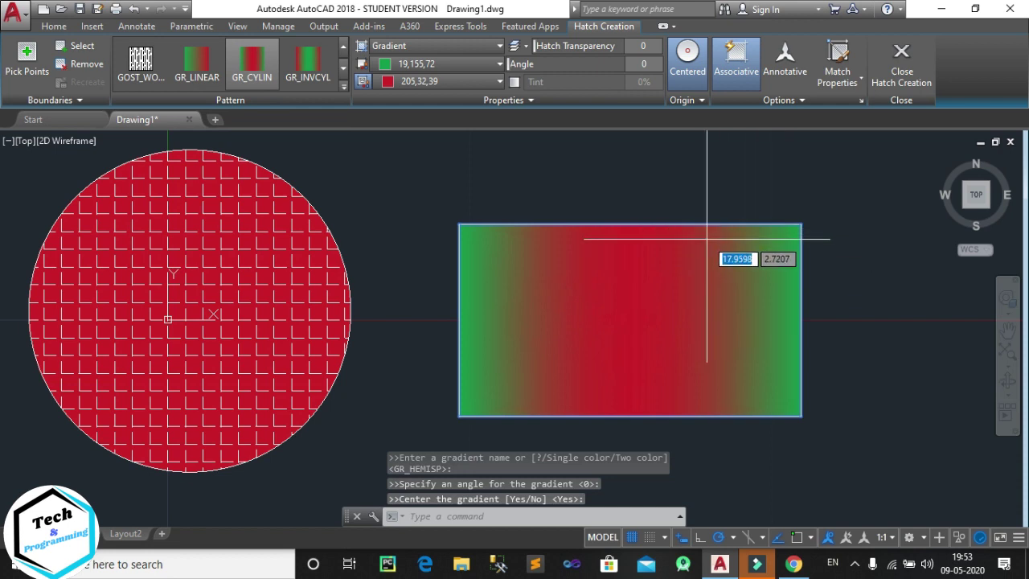
middle_drag(706, 239, 771, 261)
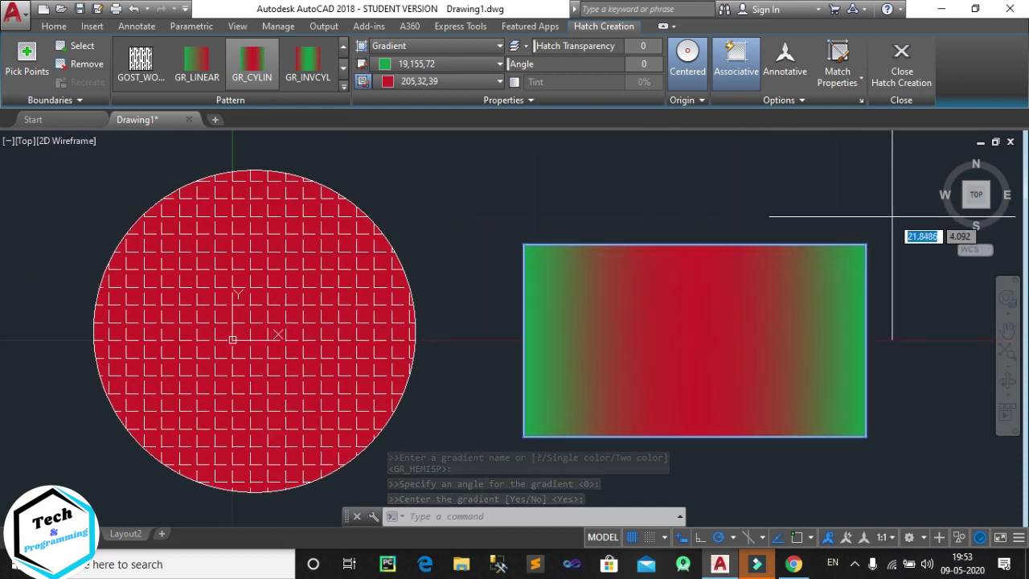
key(Escape)
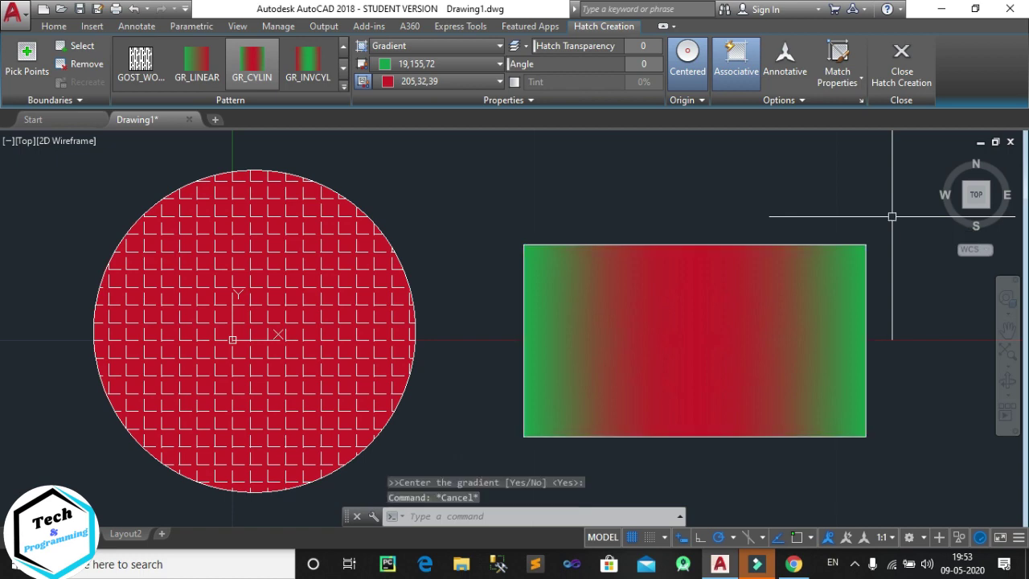
Delete the rectangle's gradient fill and the circle's hatch fill
click(786, 308)
key(Delete)
click(276, 273)
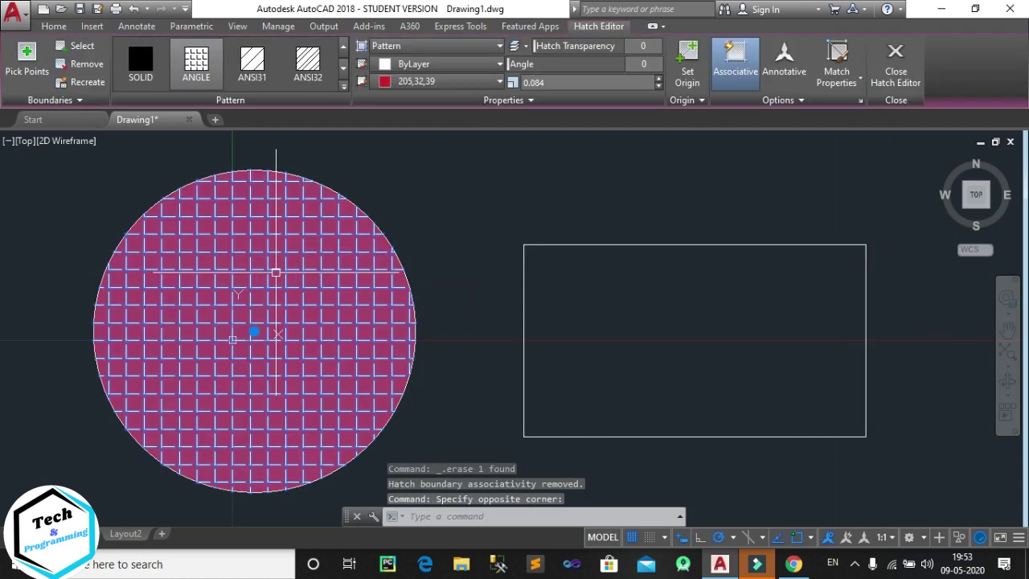
key(Delete)
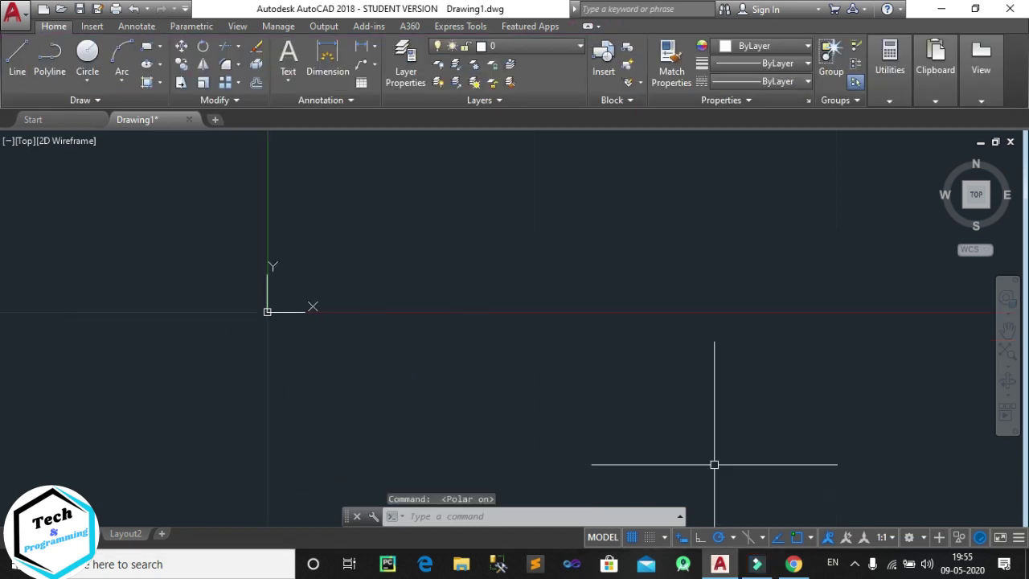
Toggle polar tracking, then start the Boundary command and close its dialog unused
key(F10)
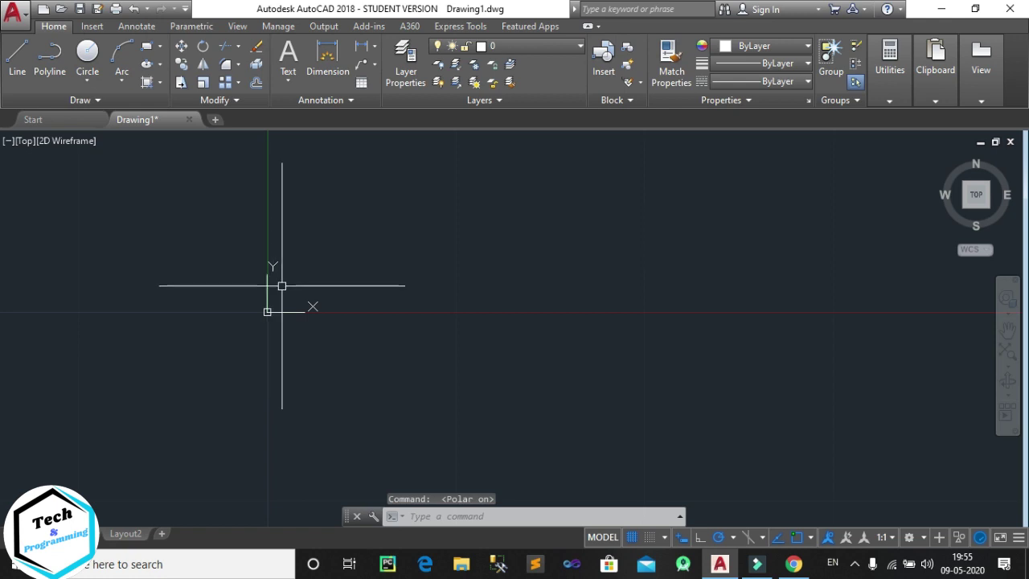
click(161, 83)
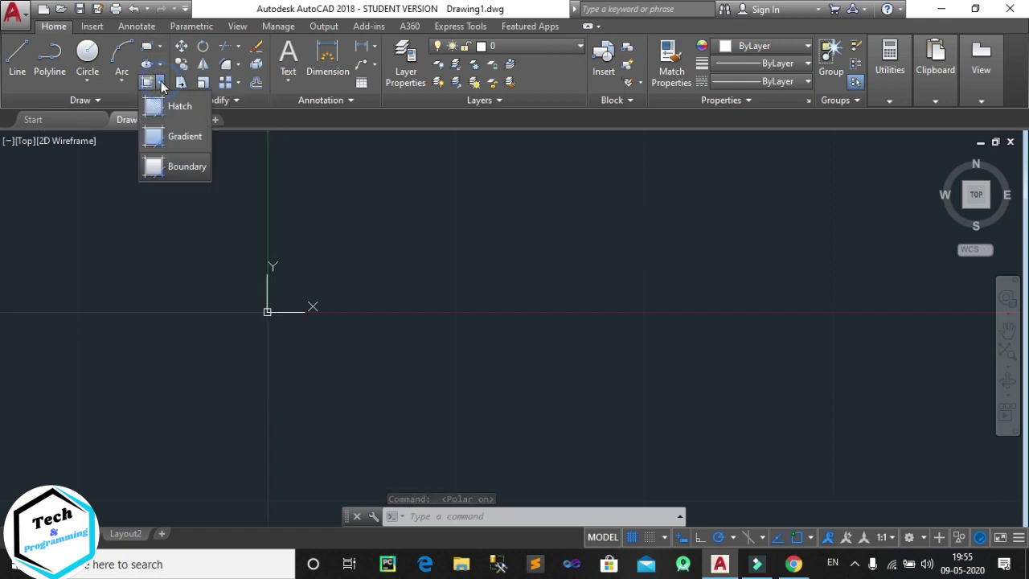
click(187, 167)
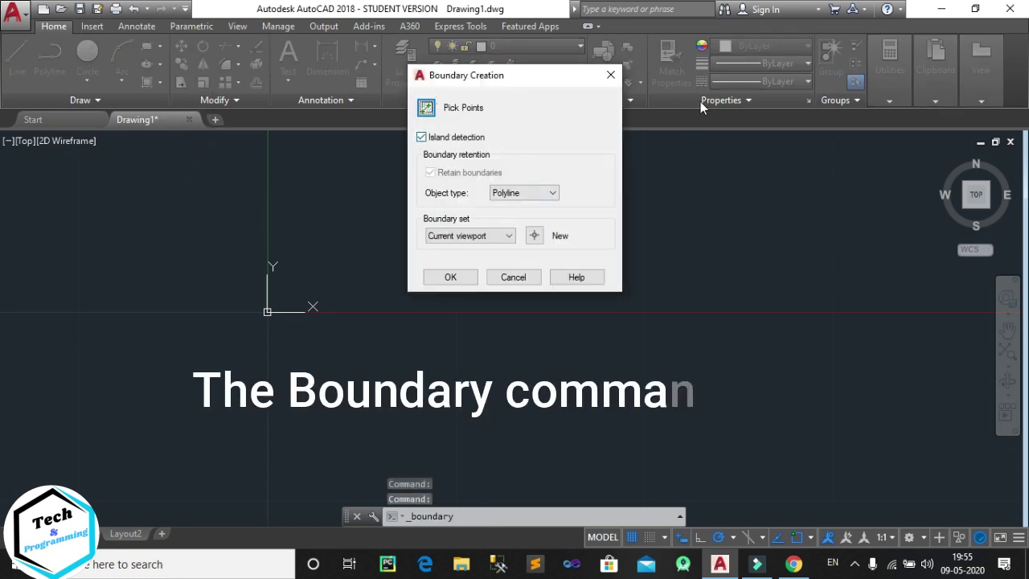
click(616, 76)
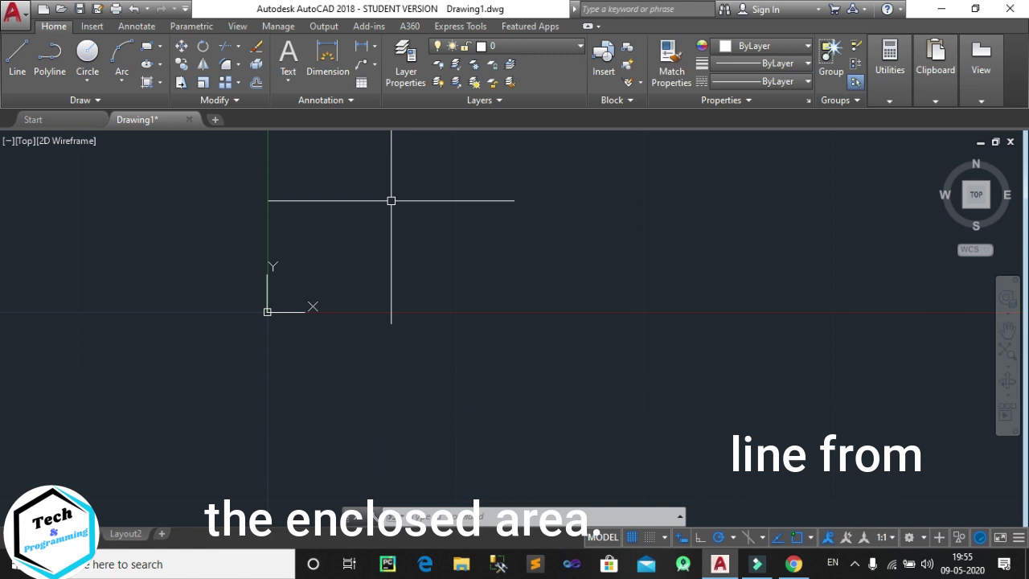
Draw a closed four-sided outline with LINE, ending back at the first corner
click(17, 58)
click(260, 212)
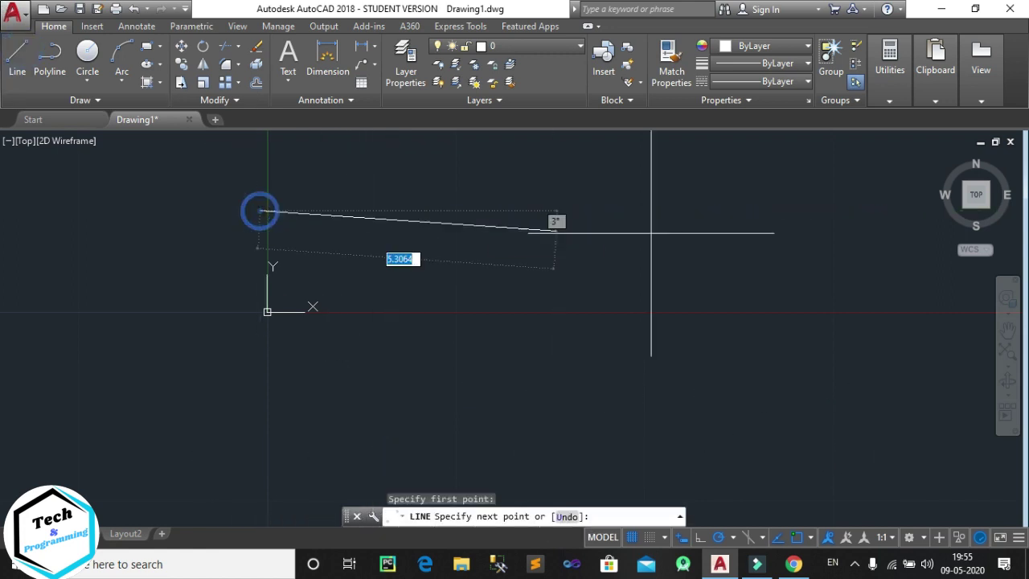
click(723, 229)
click(717, 410)
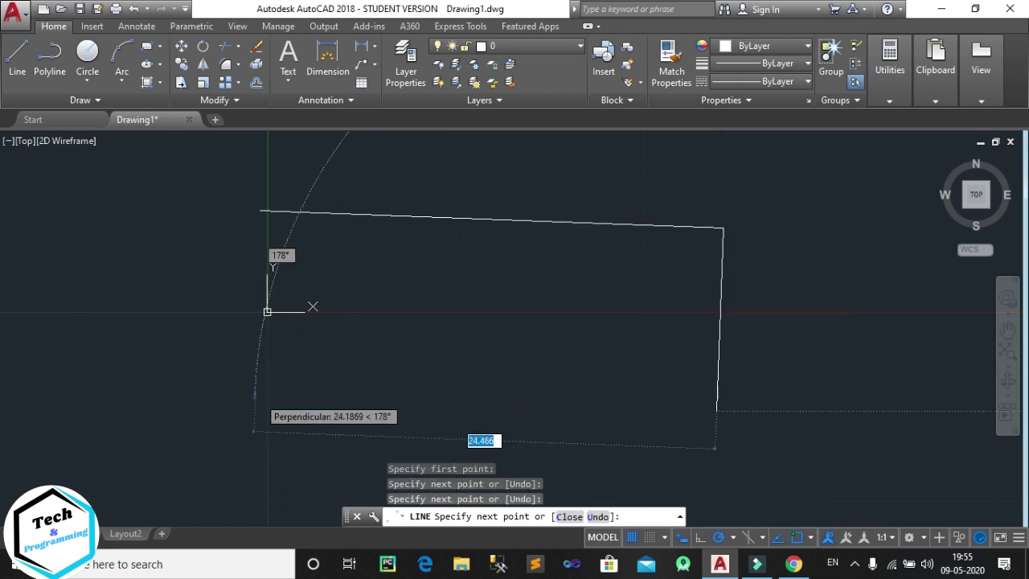
click(254, 394)
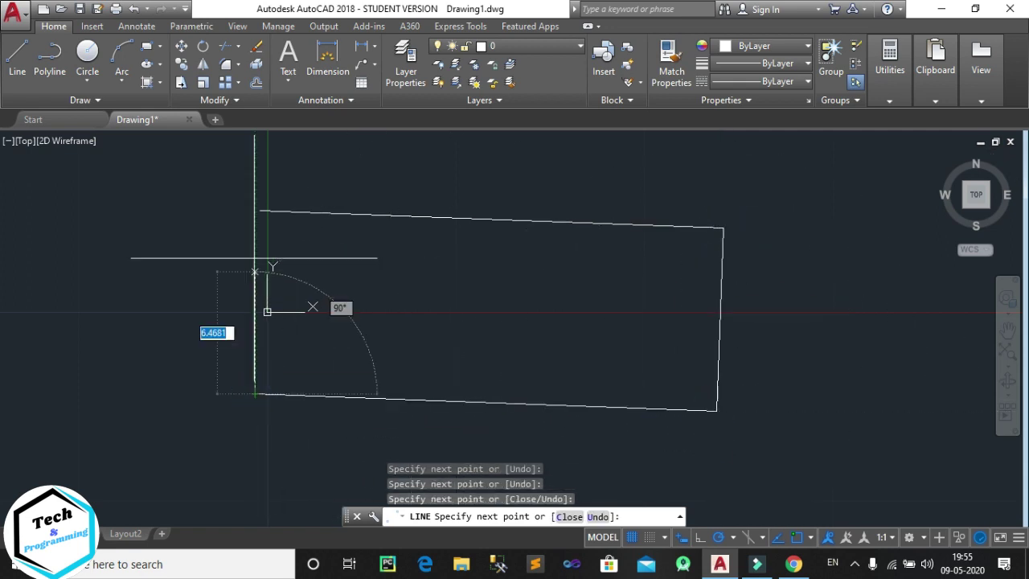
click(259, 211)
key(Return)
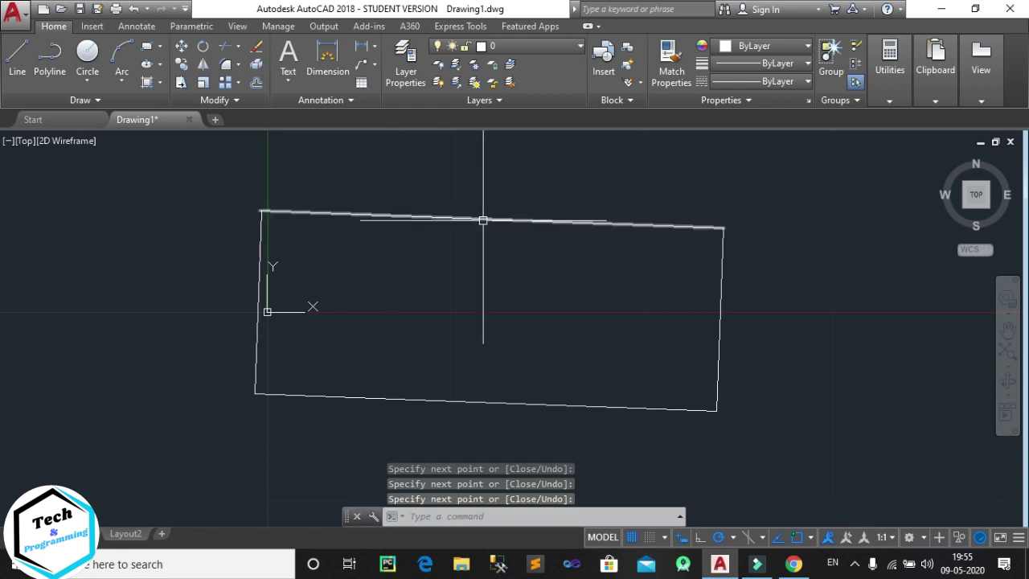
mouse_move(484, 219)
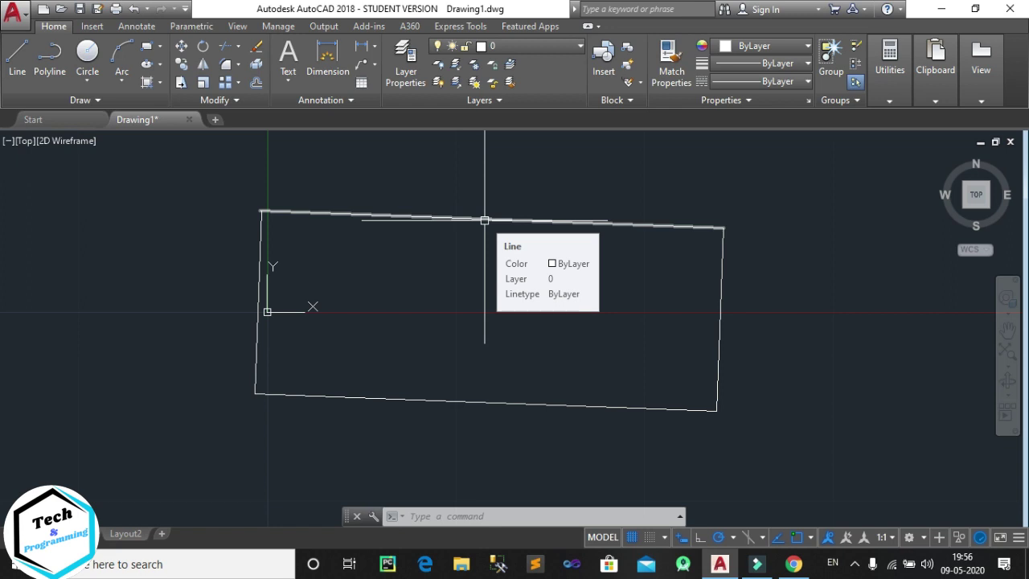
Select the outline's four edges to check them, then clear the selection
click(483, 219)
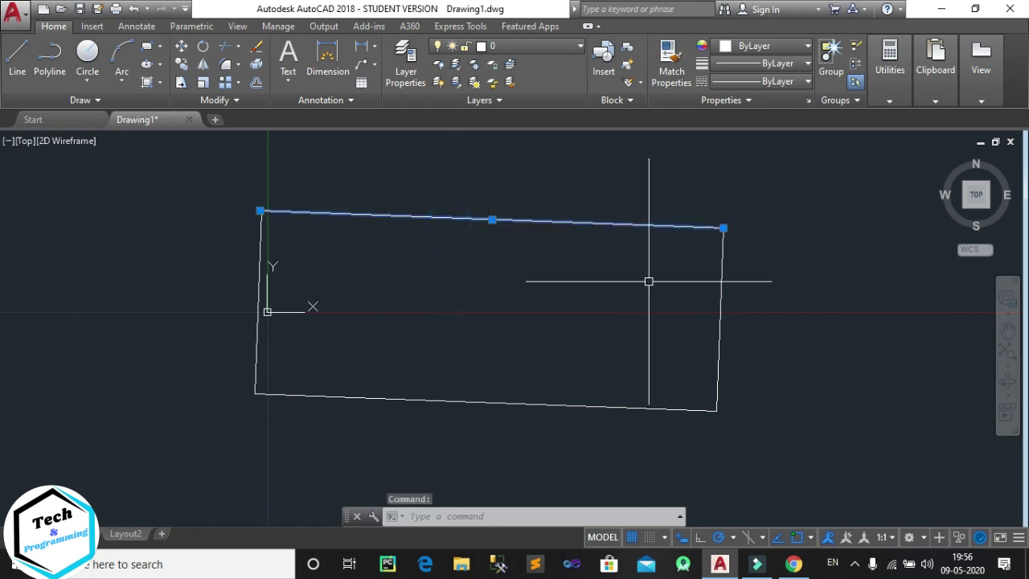
click(718, 314)
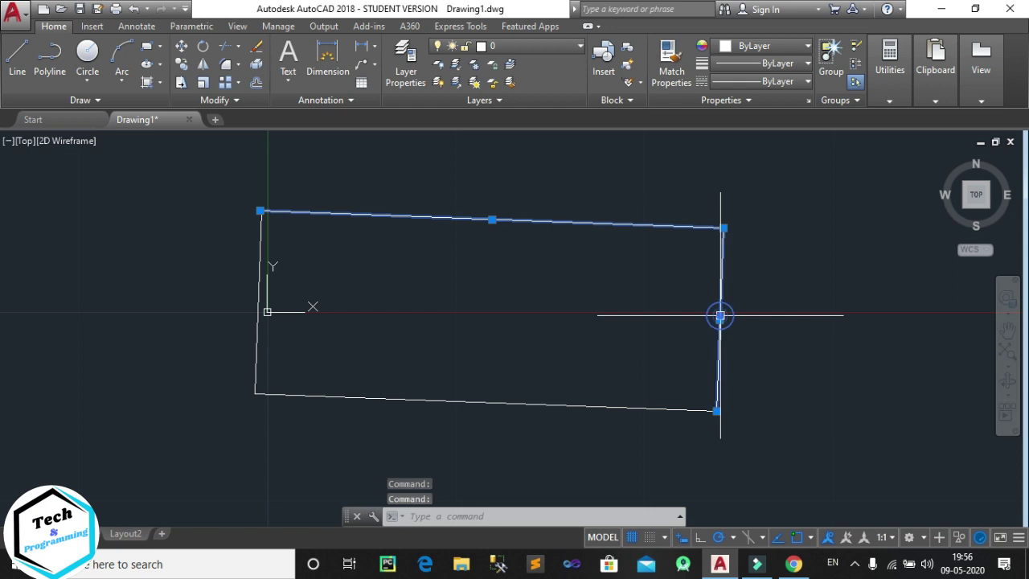
click(603, 406)
click(257, 322)
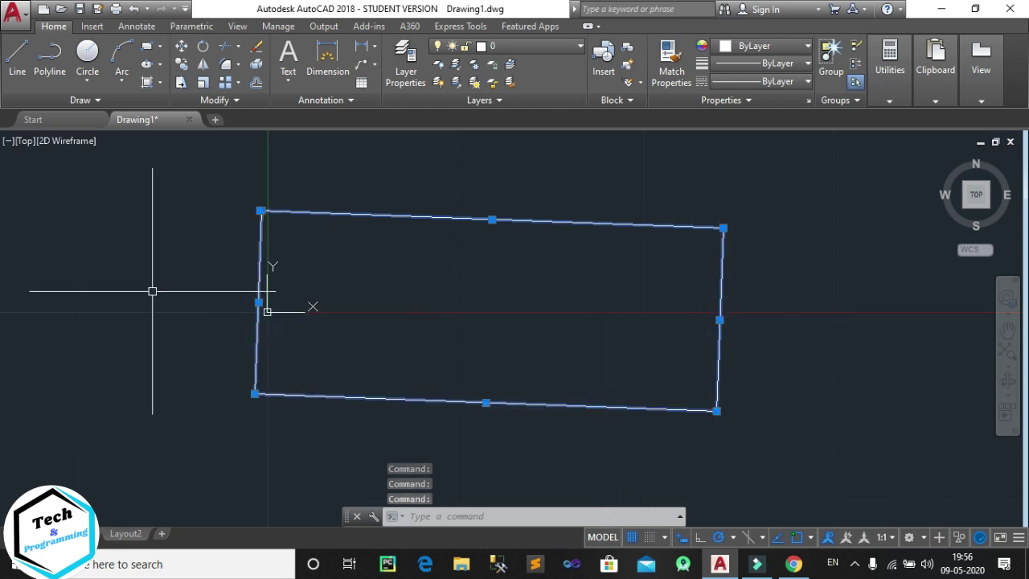
key(Escape)
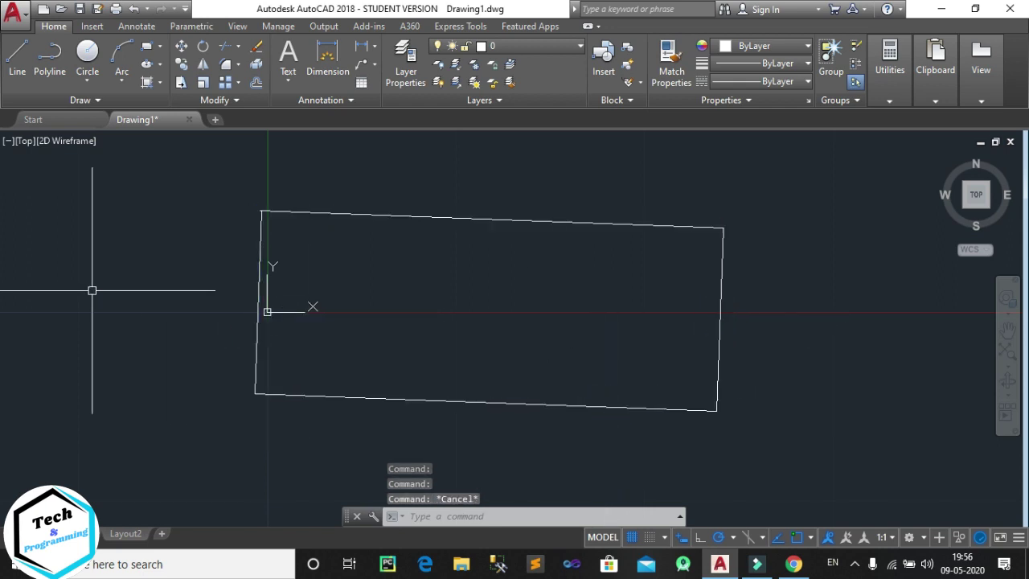
Create a Polyline-type boundary by picking a point inside the quadrilateral
click(161, 81)
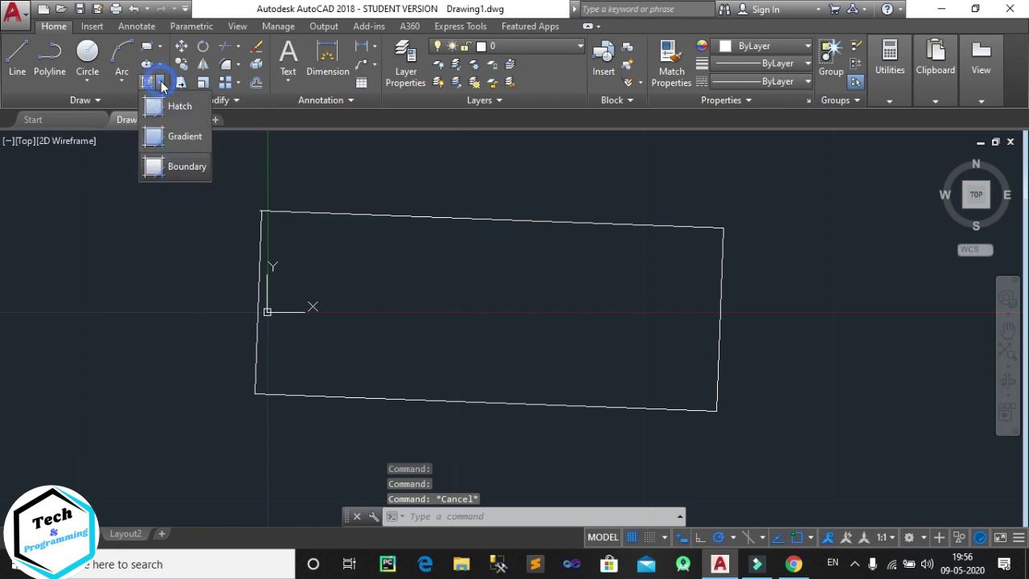
click(174, 166)
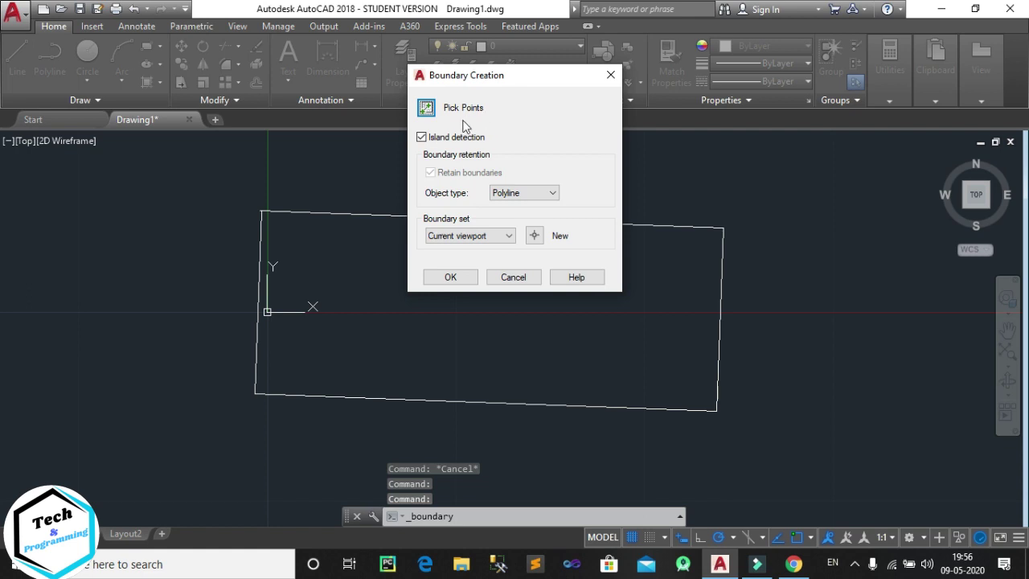
click(551, 196)
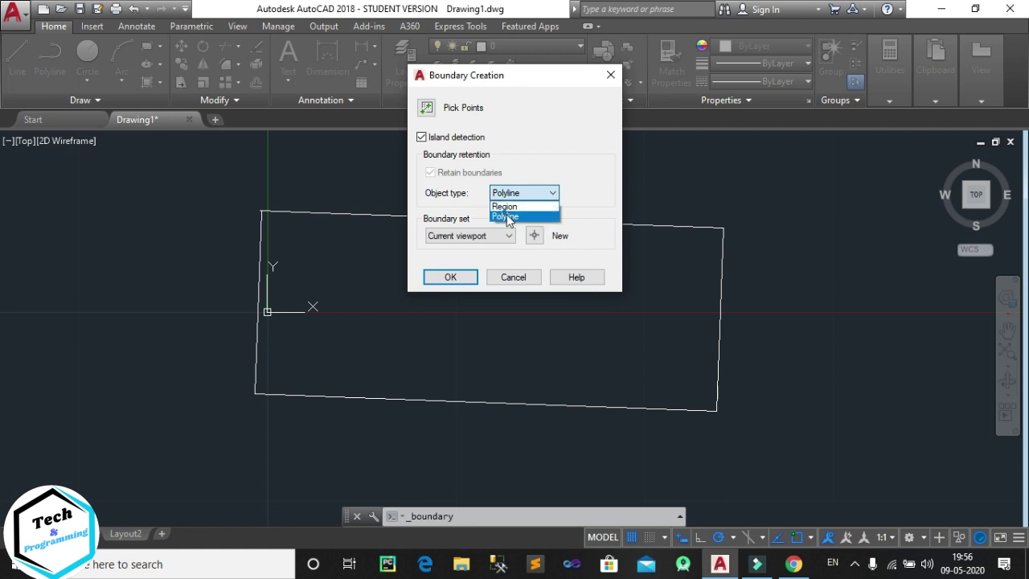
click(506, 217)
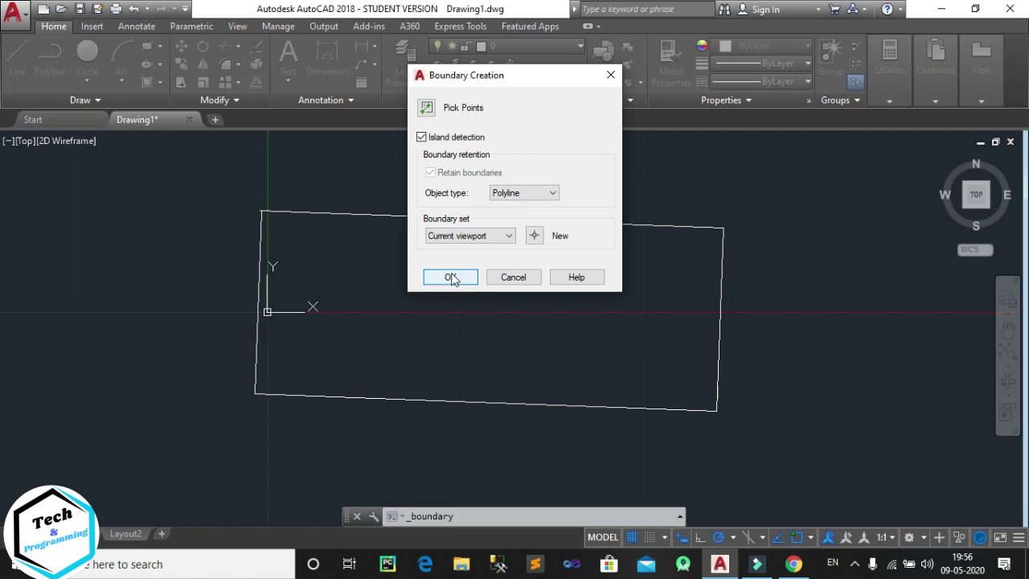
click(427, 108)
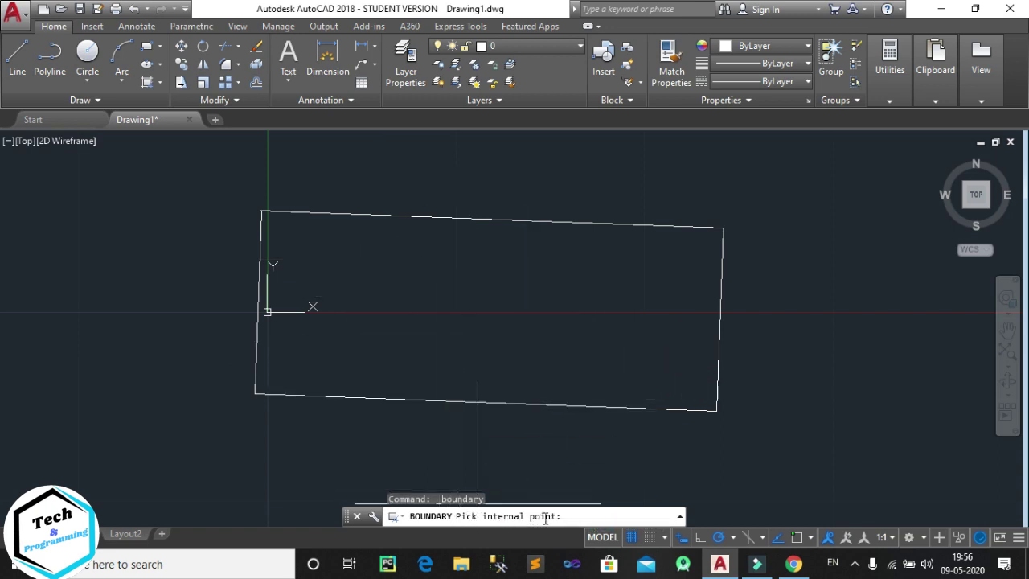
click(443, 309)
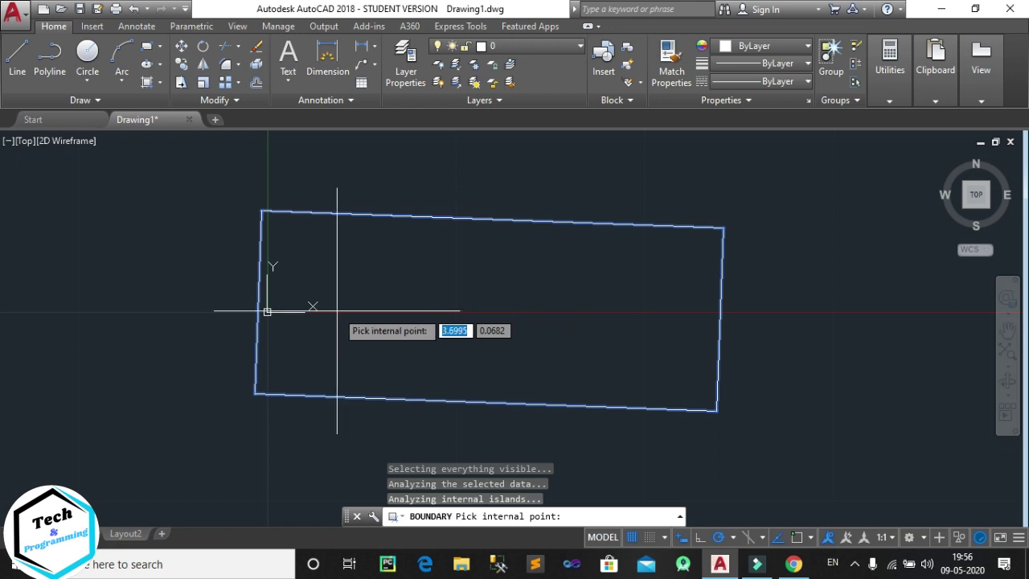
key(Return)
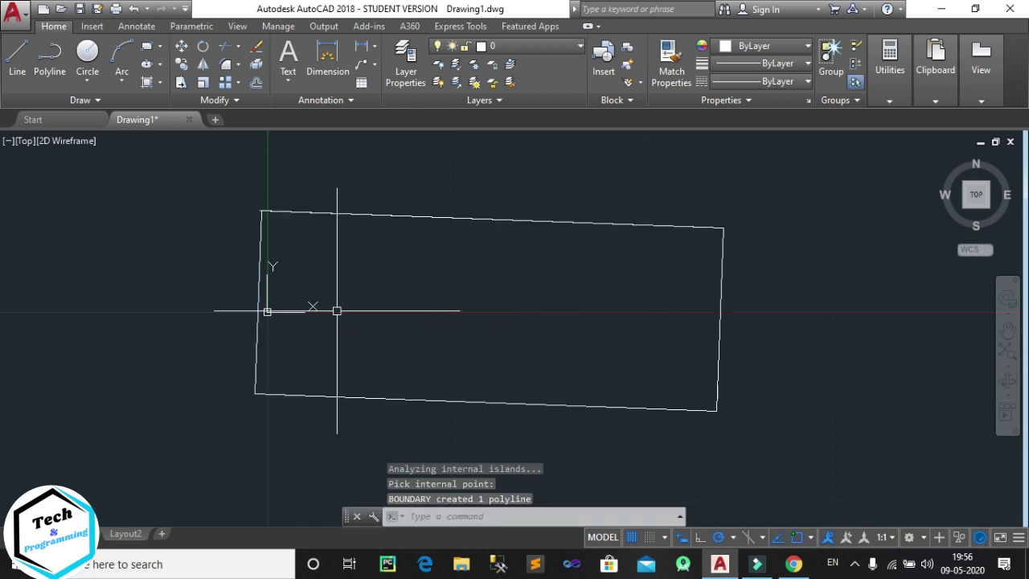
Drag the boundary polyline's corner grips outward into a larger quadrilateral
click(378, 214)
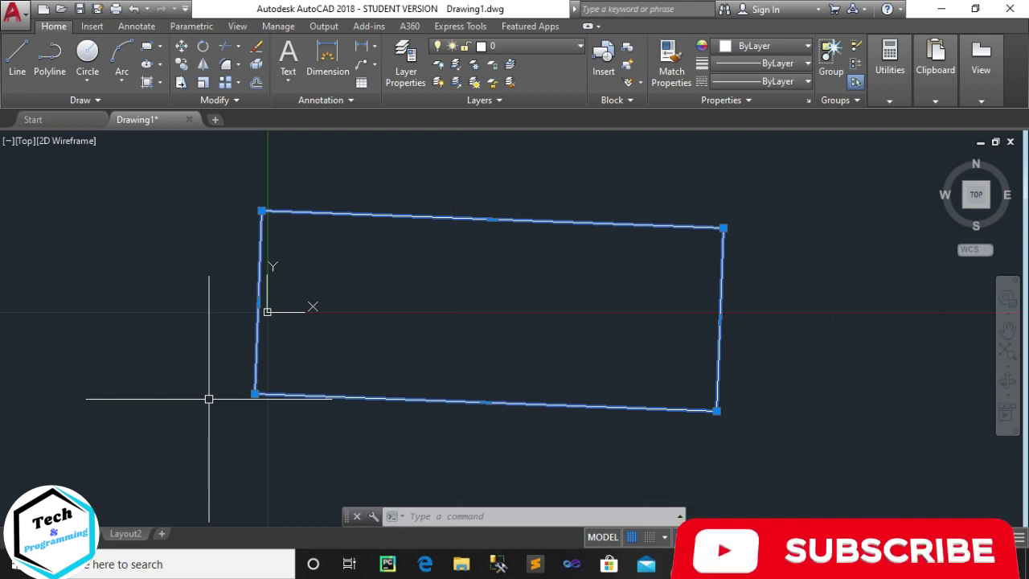
click(254, 394)
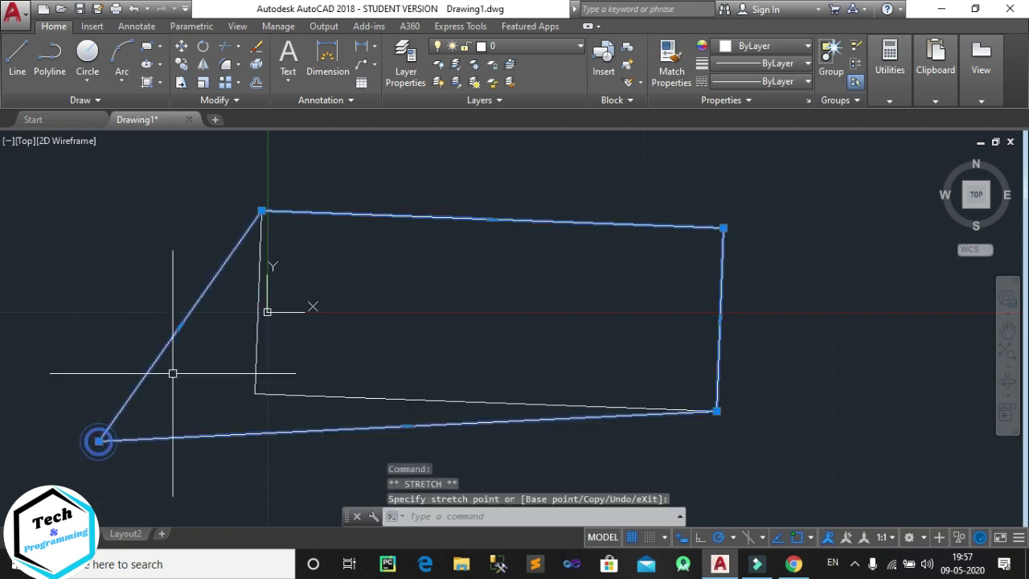
click(261, 211)
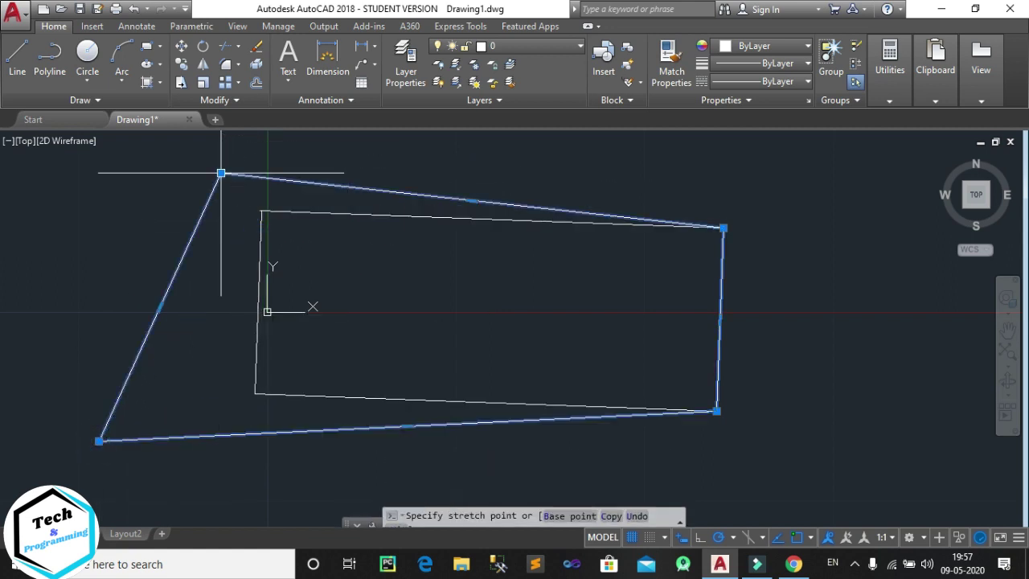
click(221, 173)
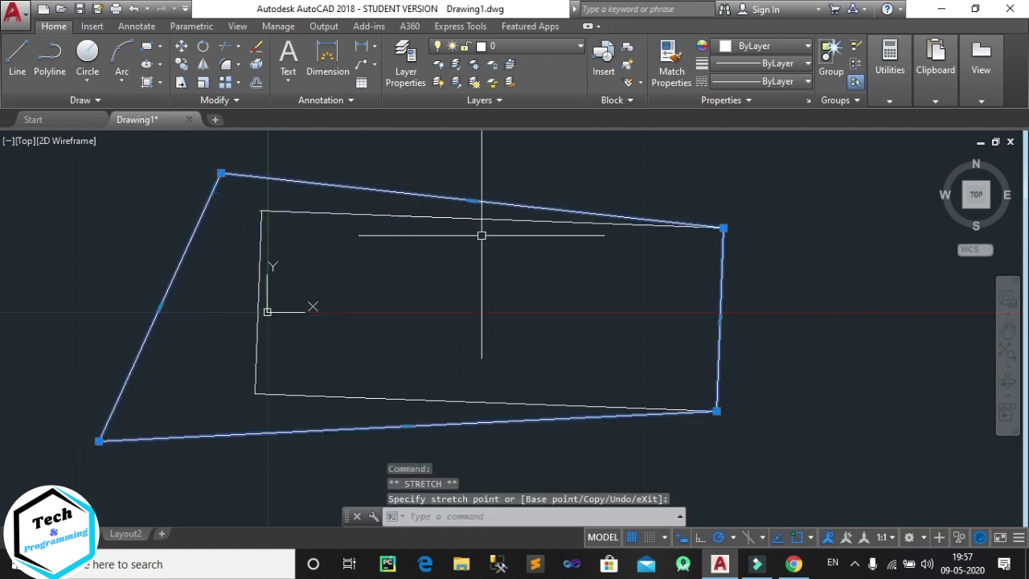
click(723, 228)
click(802, 193)
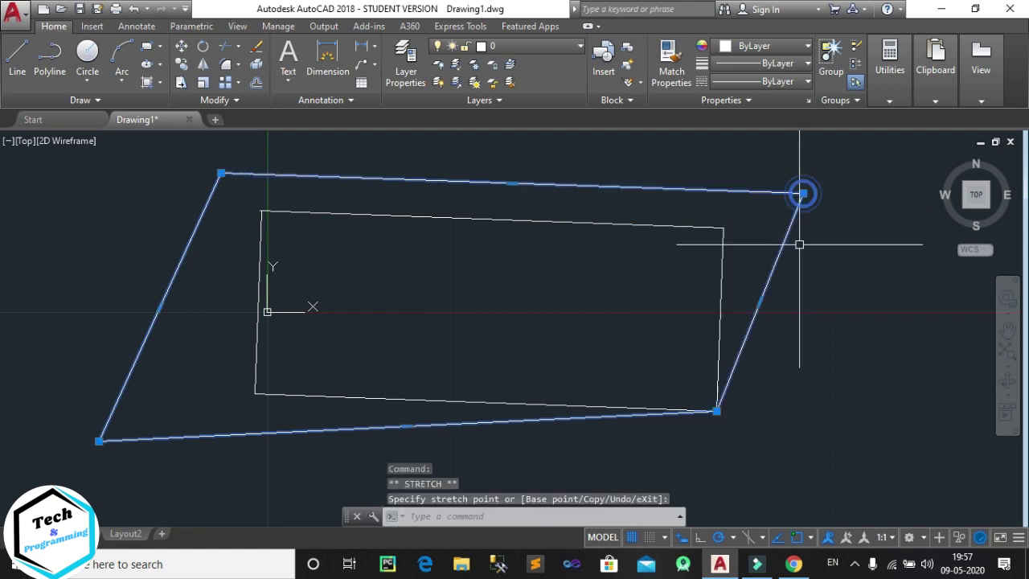
click(717, 411)
click(768, 465)
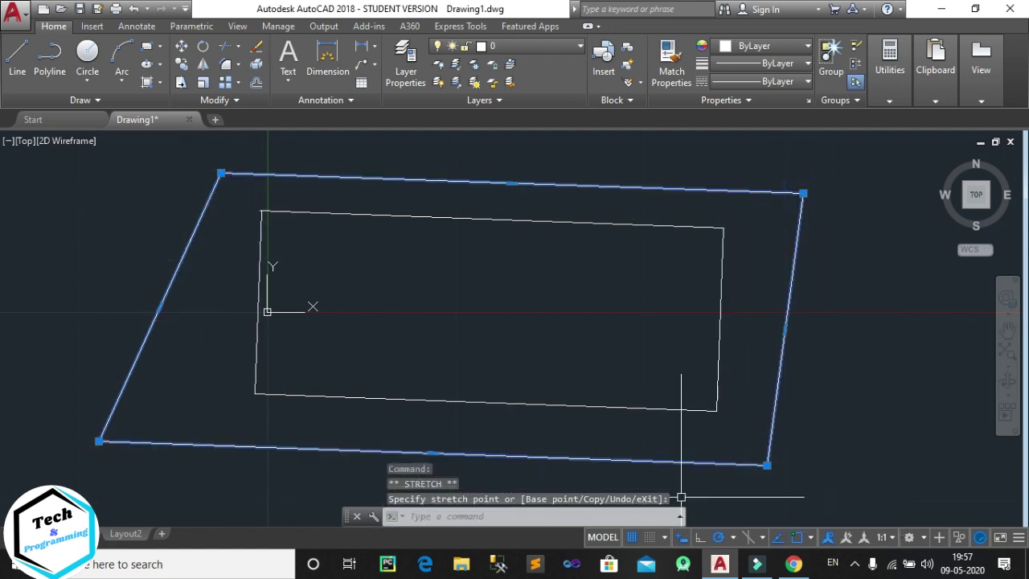
key(Escape)
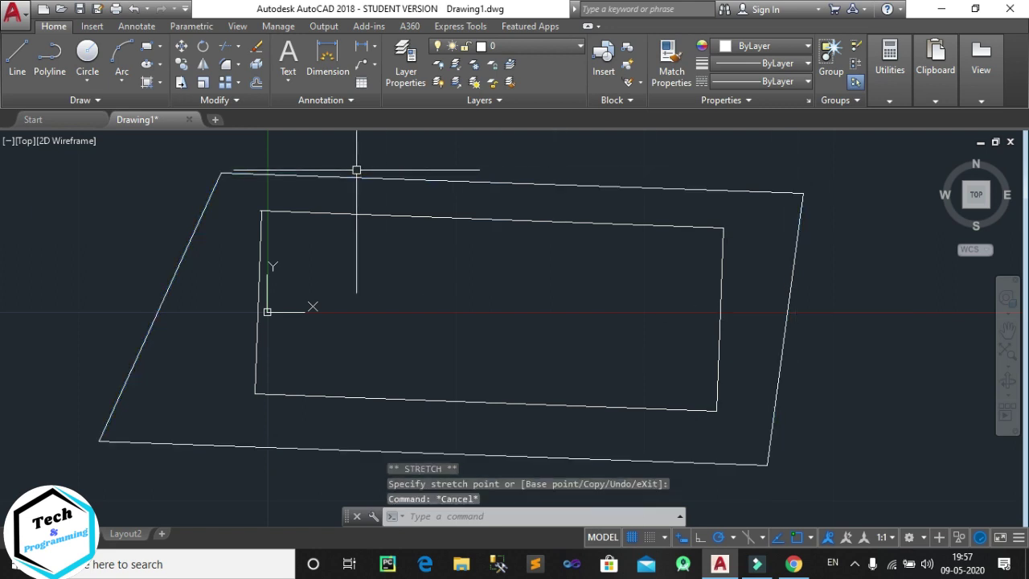
Select the original outline's four edges to show they remain, then deselect
click(394, 214)
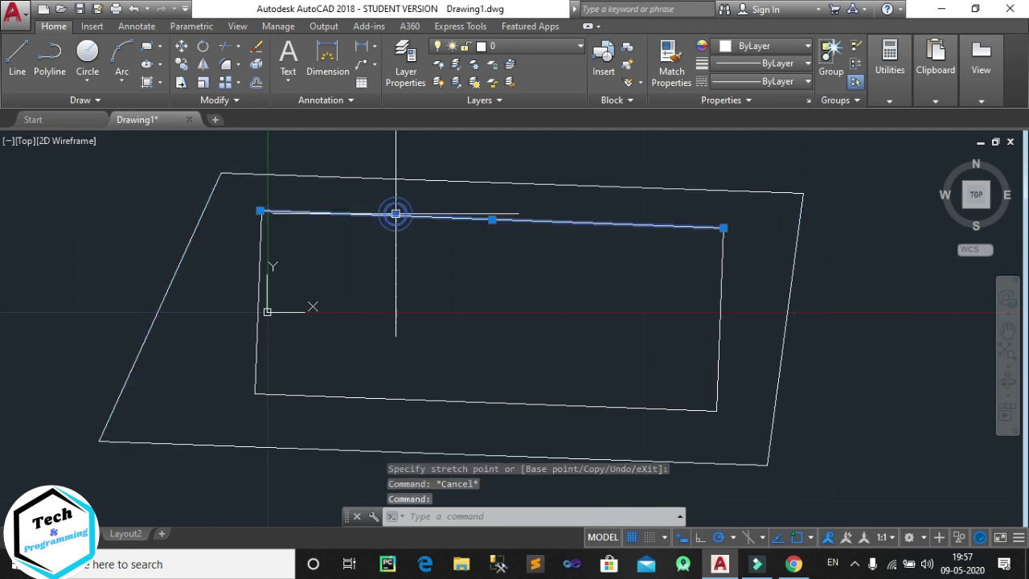
click(260, 251)
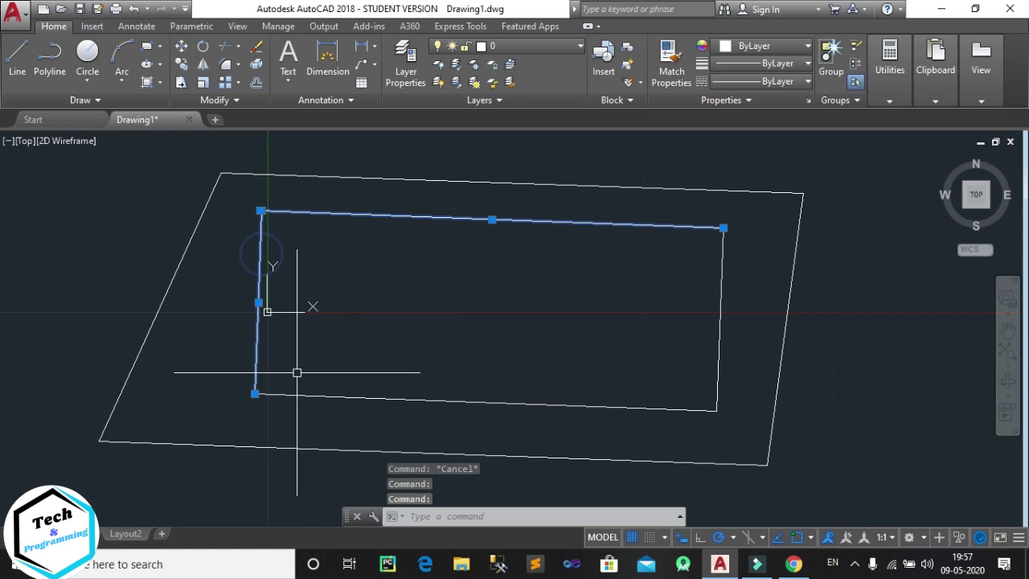
click(357, 399)
click(413, 394)
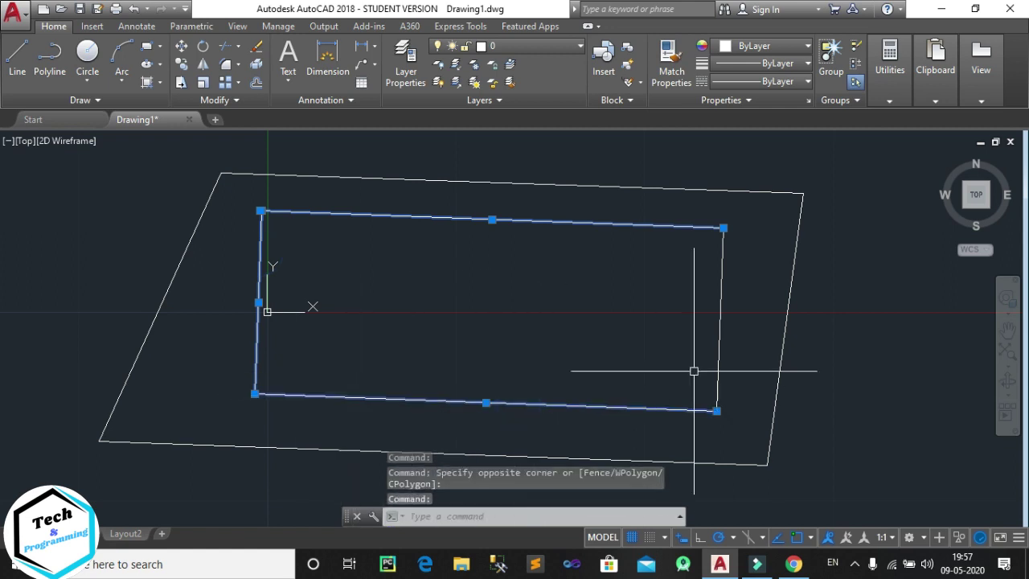
click(723, 352)
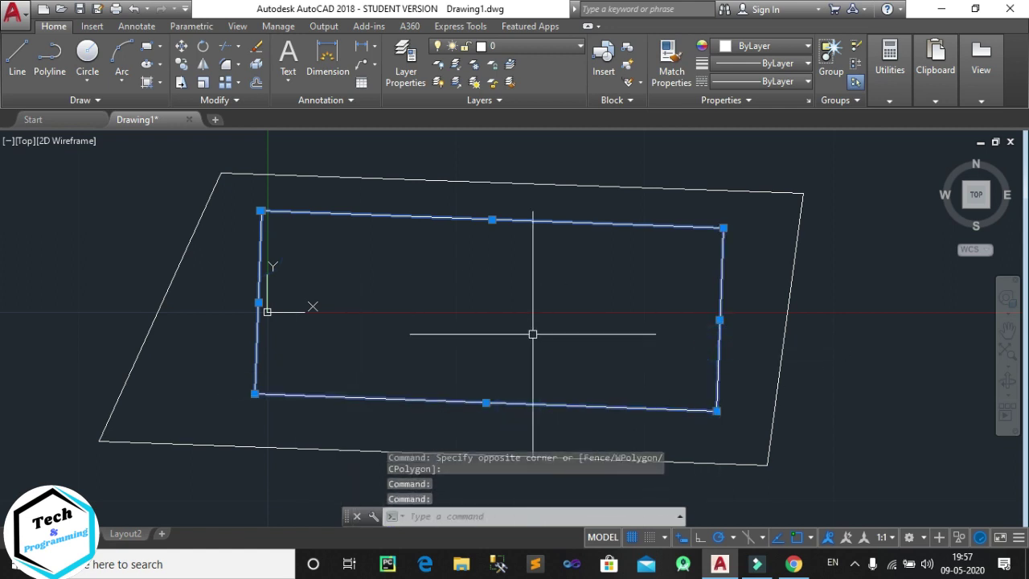
key(Escape)
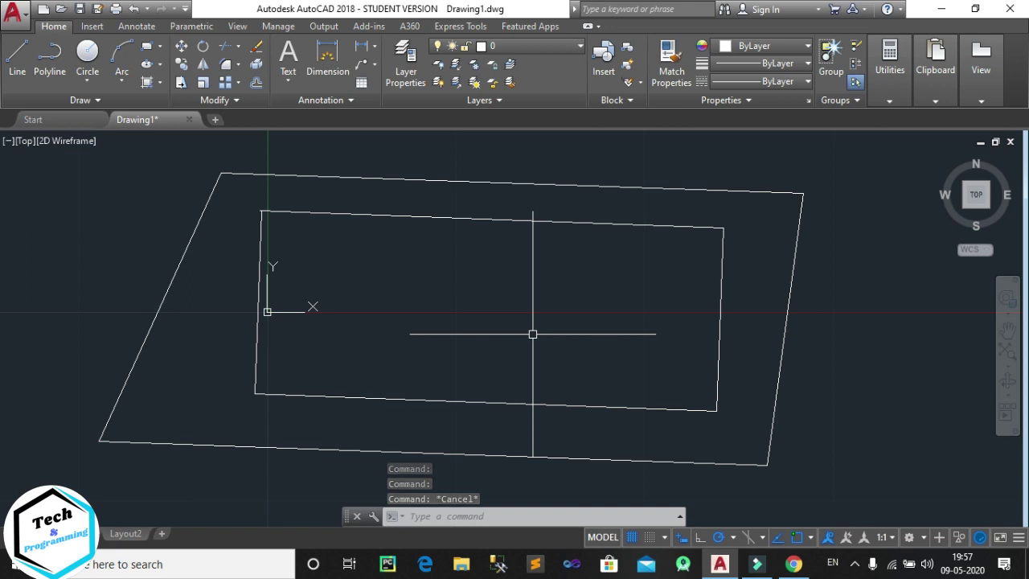
Switch polar tracking on with F10 and dismiss the ribbon keytips
key(F10)
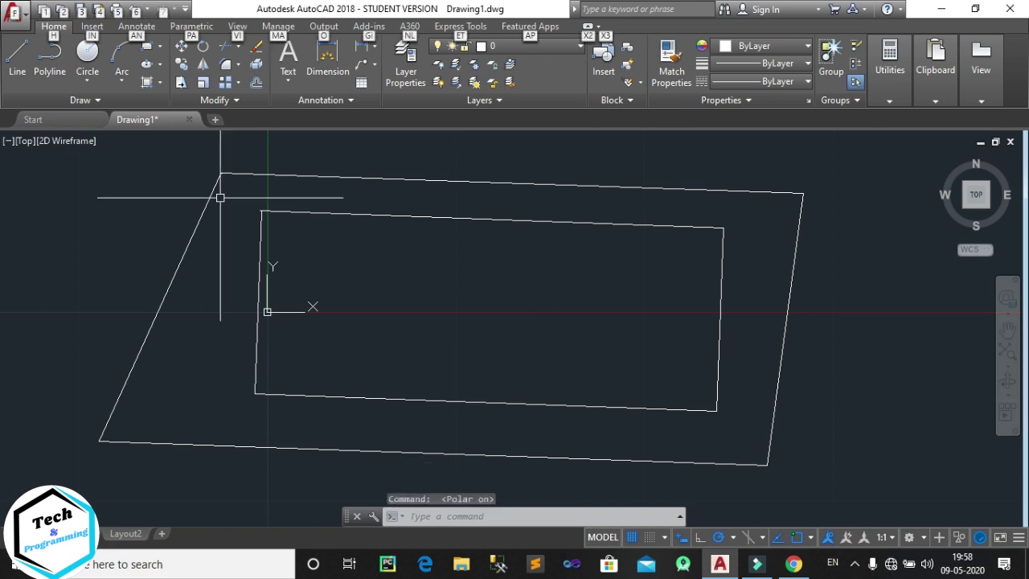
key(Escape)
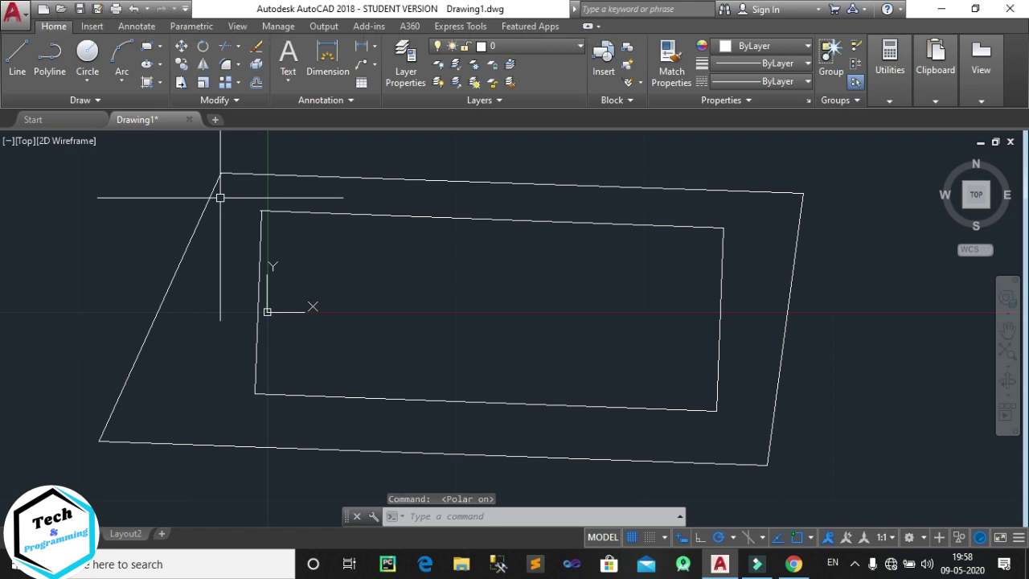